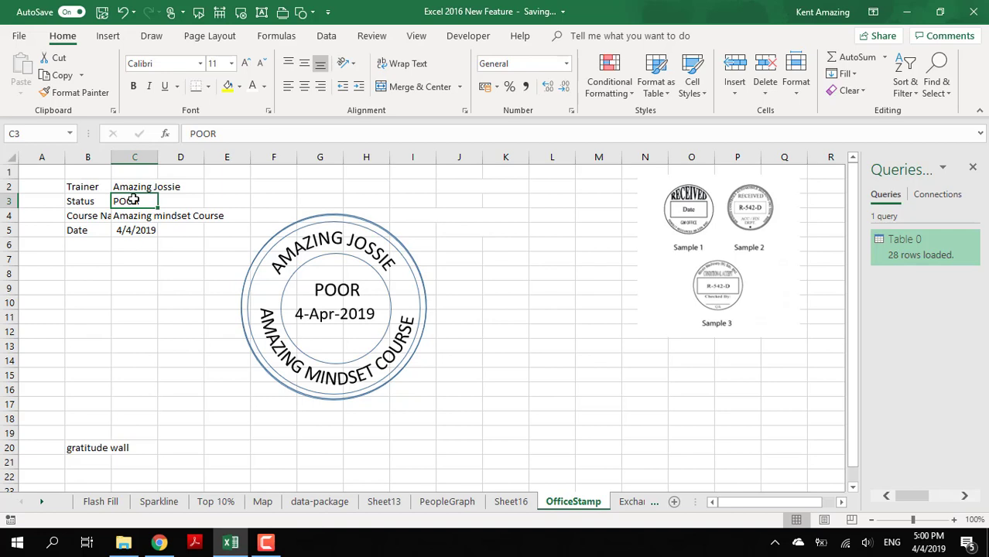
- Set the status in C3 to Good and change the course name in C4 to Amazing Motivation Course
{"action": "type", "text": "Good"}
{"action": "key", "text": "Return"}
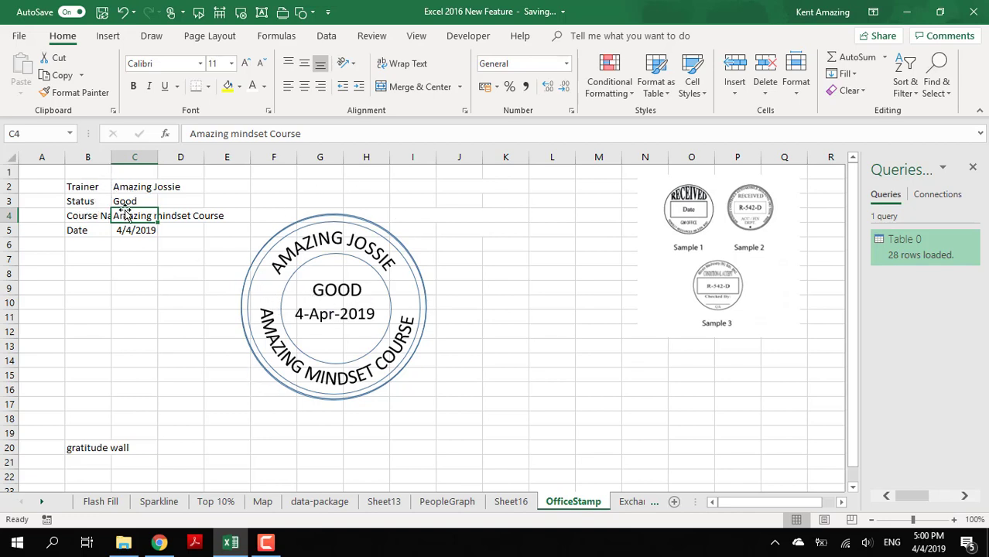
{"action": "double_click", "coordinate": [240, 134]}
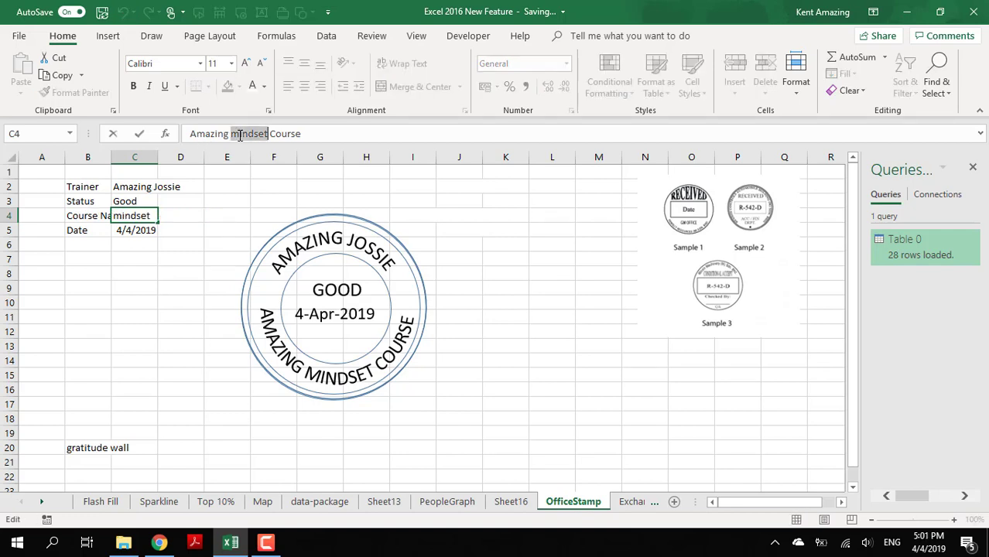
{"action": "type", "text": "Motivation"}
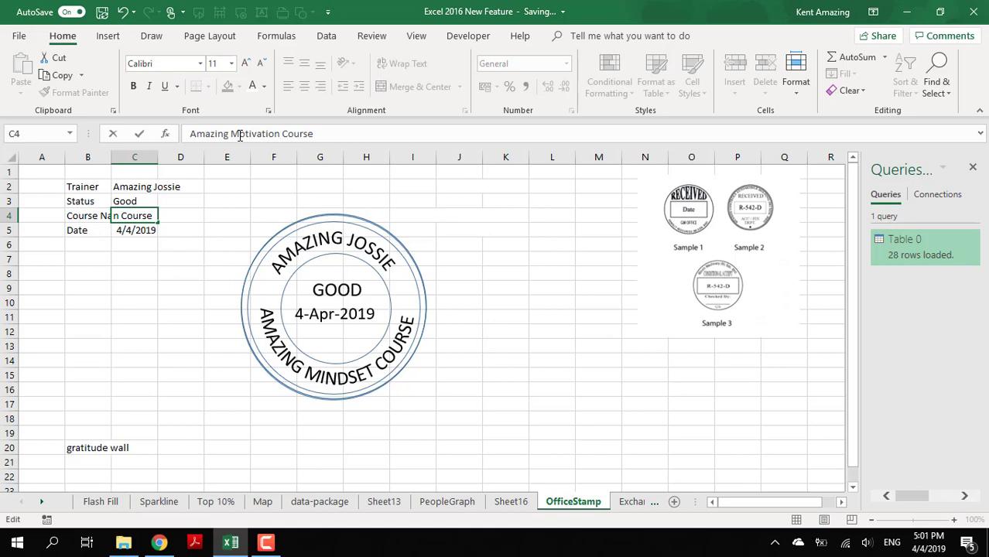
{"action": "key", "text": "Return"}
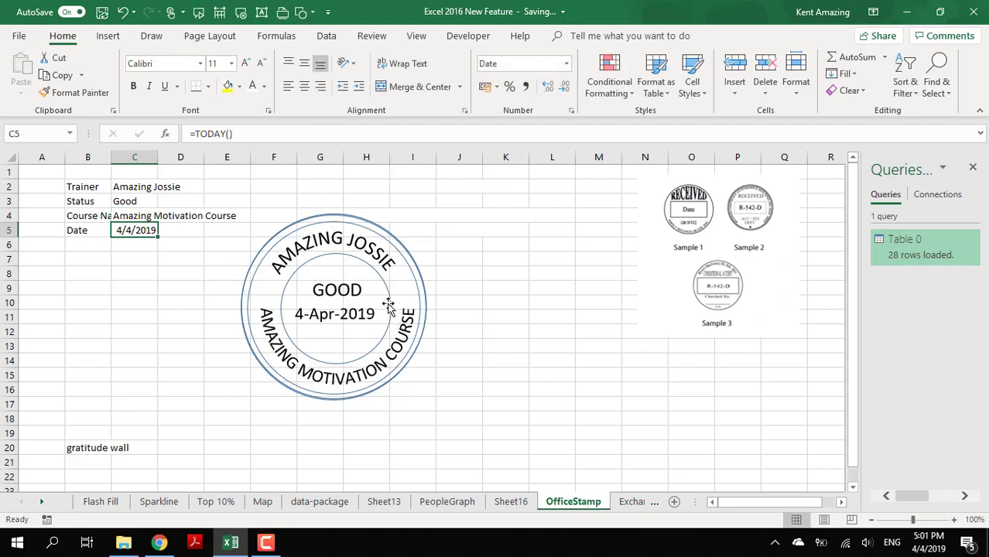
{"action": "left_click", "coordinate": [121, 191]}
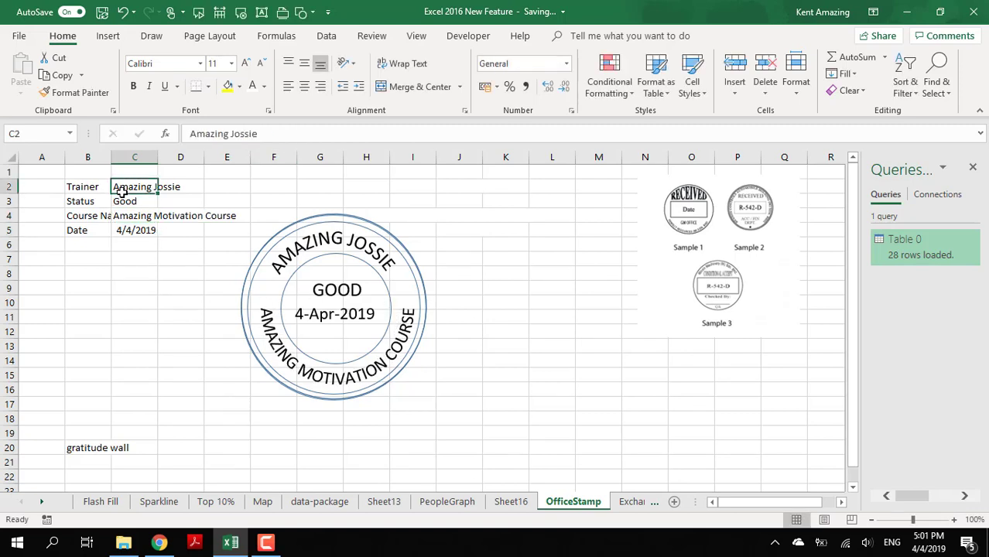
- On Sheet16, draw a circle about 5.61 cm across and place two duplicates beside it in a row
{"action": "left_click", "coordinate": [514, 503]}
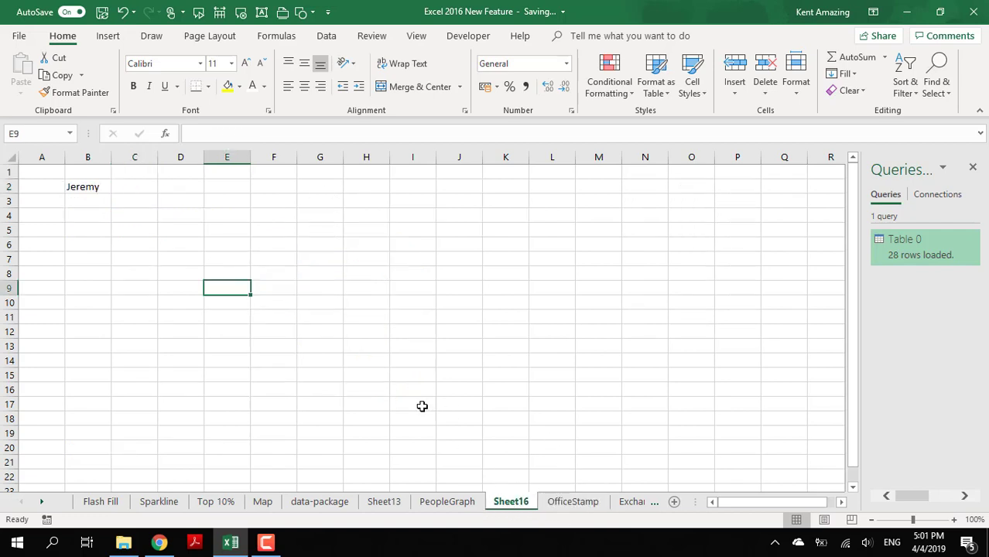
{"action": "left_click", "coordinate": [289, 254]}
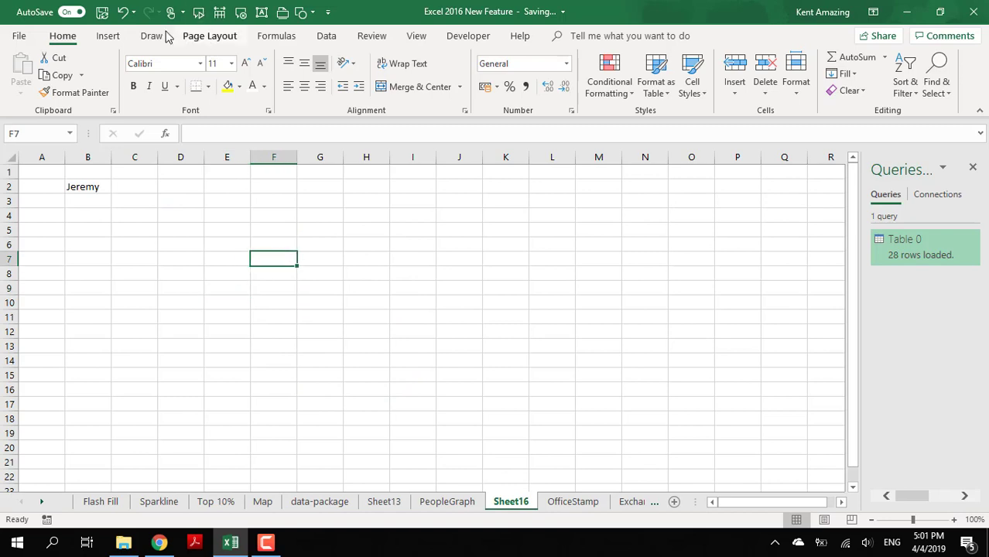
{"action": "left_click", "coordinate": [110, 37]}
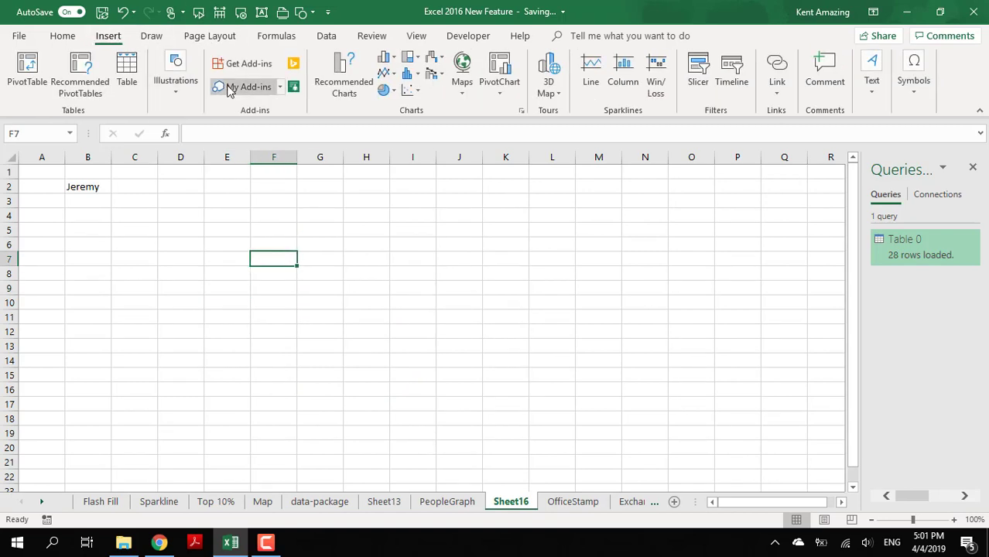
{"action": "left_click", "coordinate": [176, 93]}
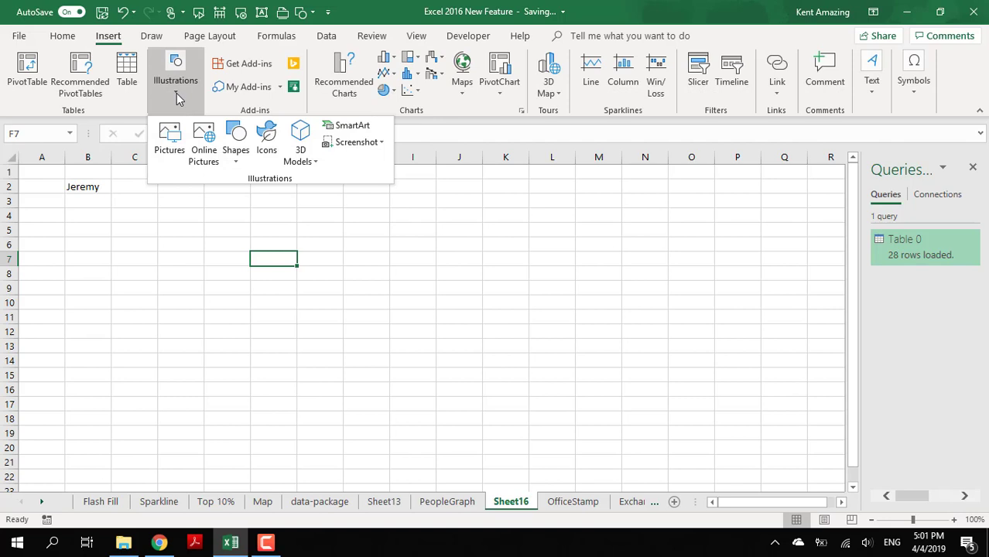
{"action": "left_click", "coordinate": [237, 164]}
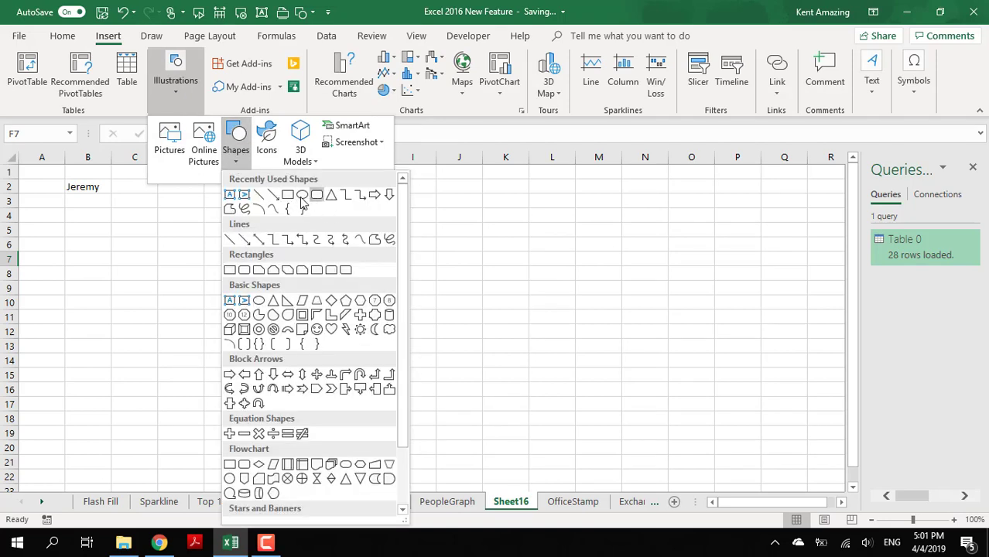
{"action": "left_click", "coordinate": [302, 195]}
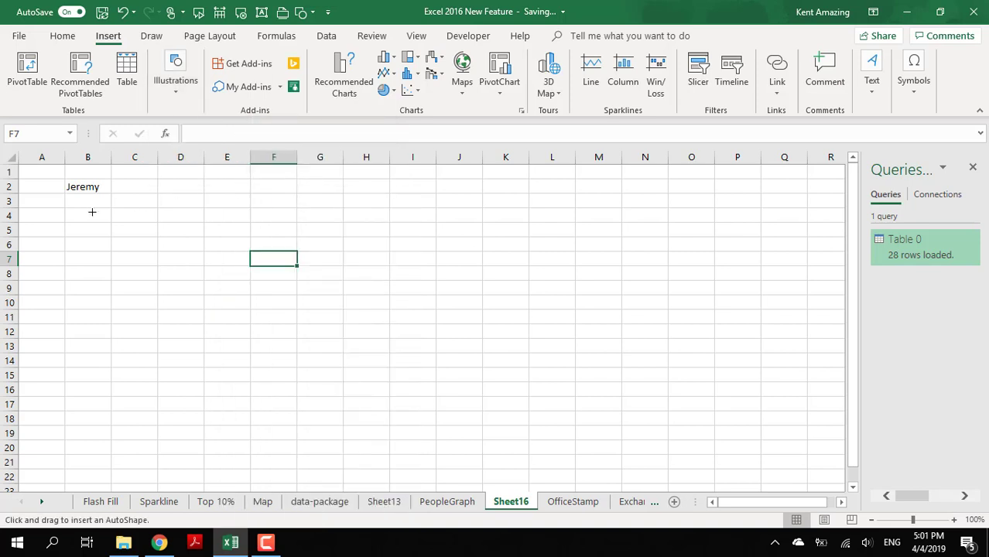
{"action": "left_click_drag", "start_coordinate": [189, 232], "coordinate": [342, 358]}
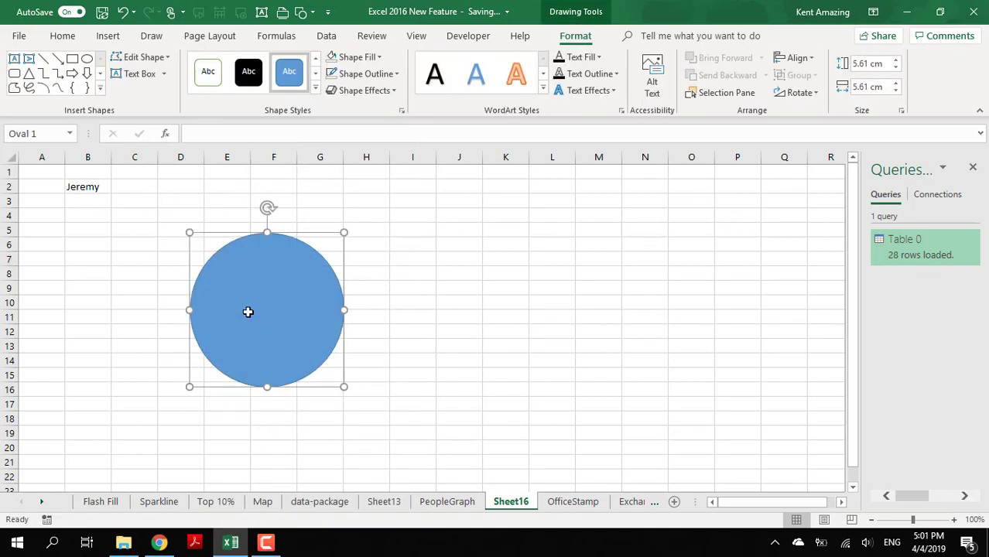
{"action": "left_click_drag", "start_coordinate": [247, 312], "coordinate": [640, 321]}
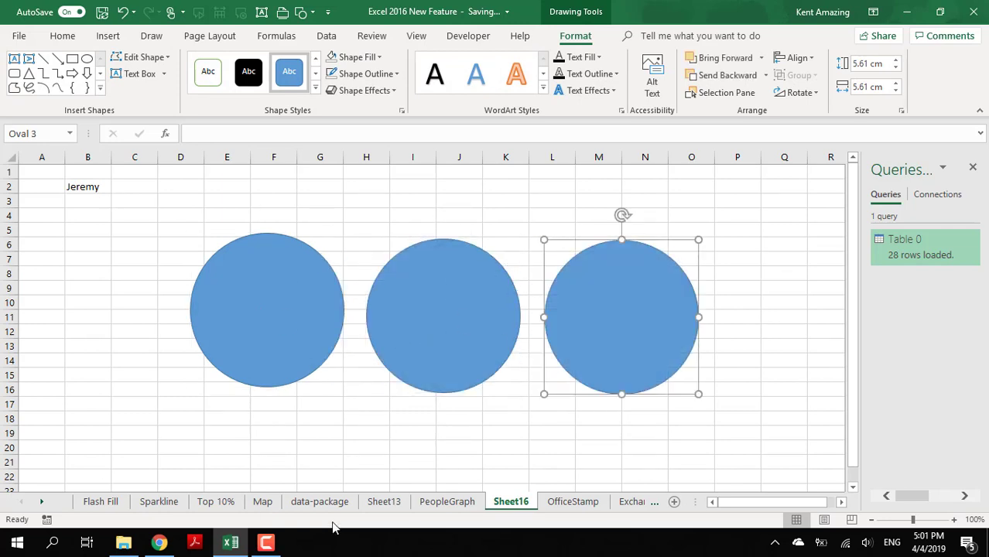
- Copy the trainer, status, course and date values in C2:C5 of OfficeStamp into Sheet16 starting at B2
{"action": "left_click", "coordinate": [573, 501]}
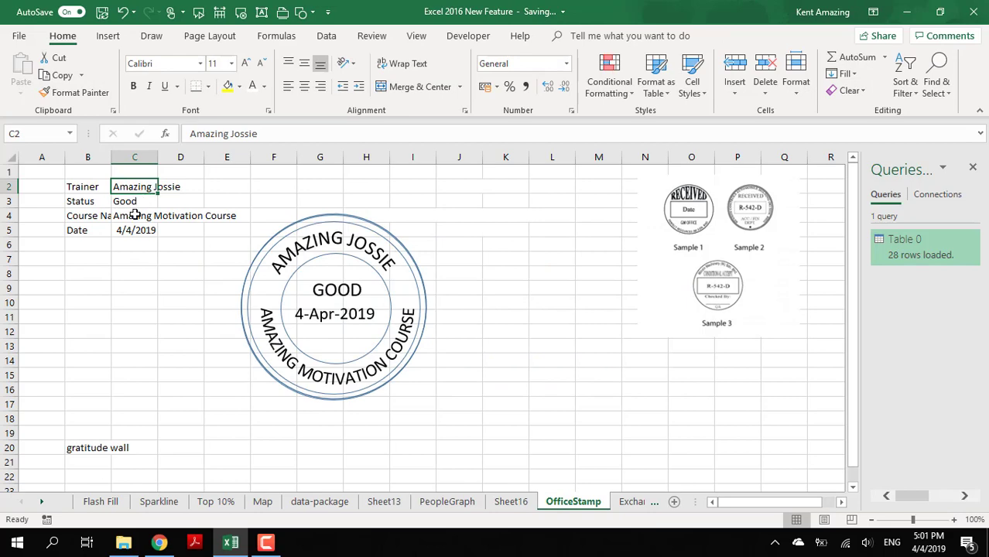
{"action": "left_click_drag", "start_coordinate": [135, 215], "coordinate": [146, 234]}
{"action": "key", "text": "ctrl+c"}
{"action": "left_click", "coordinate": [510, 502]}
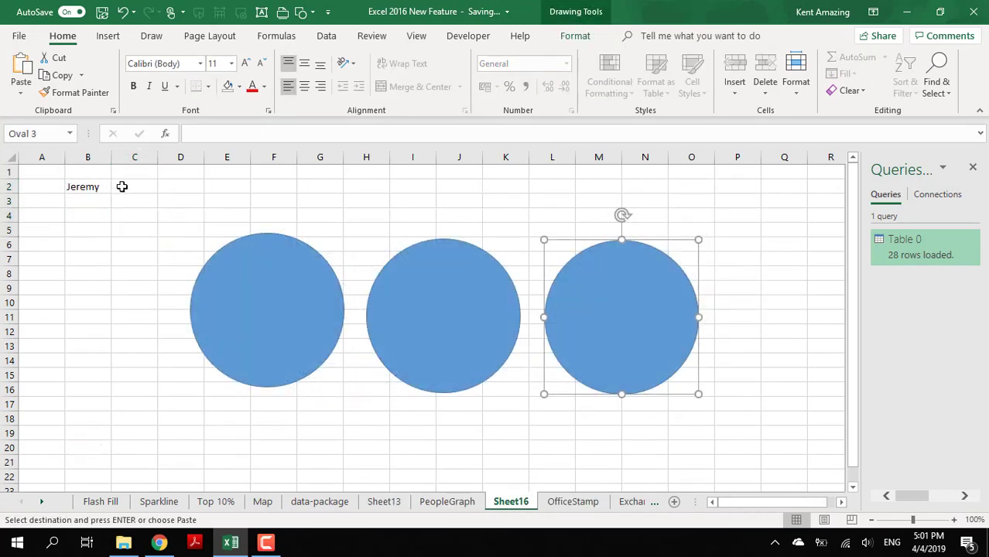
{"action": "left_click", "coordinate": [104, 187]}
{"action": "key", "text": "ctrl+v"}
- Move the three circles down so they sit in a spaced row below the pasted values
{"action": "left_click", "coordinate": [305, 283]}
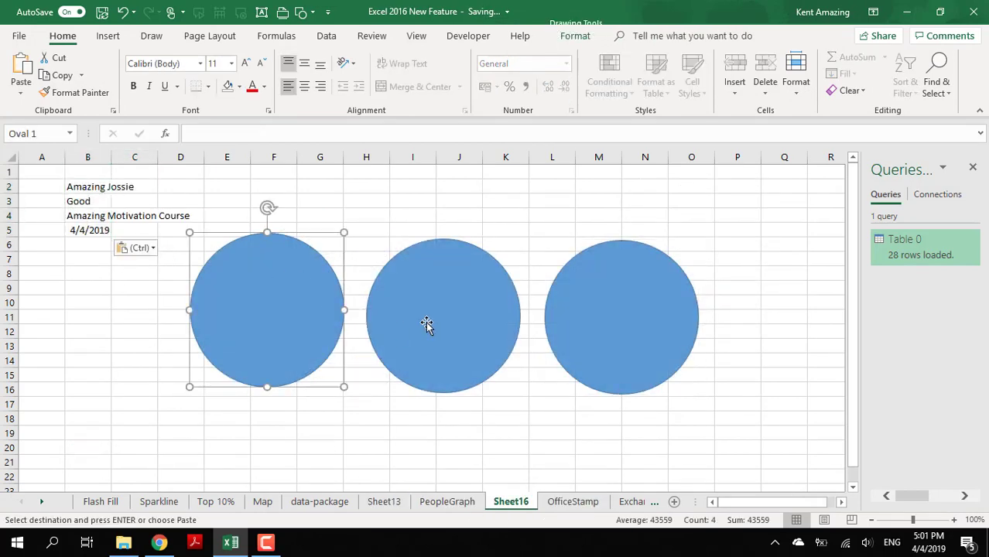
{"action": "left_click_drag", "start_coordinate": [279, 309], "coordinate": [197, 348]}
{"action": "left_click_drag", "start_coordinate": [449, 338], "coordinate": [385, 376]}
{"action": "left_click_drag", "start_coordinate": [670, 363], "coordinate": [664, 403]}
{"action": "left_click", "coordinate": [390, 331]}
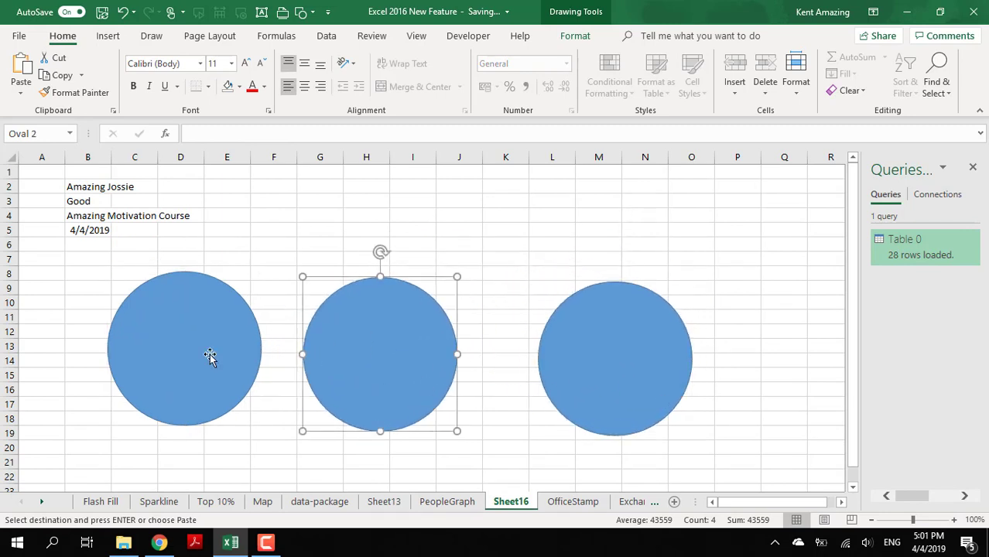
{"action": "left_click_drag", "start_coordinate": [188, 351], "coordinate": [180, 349]}
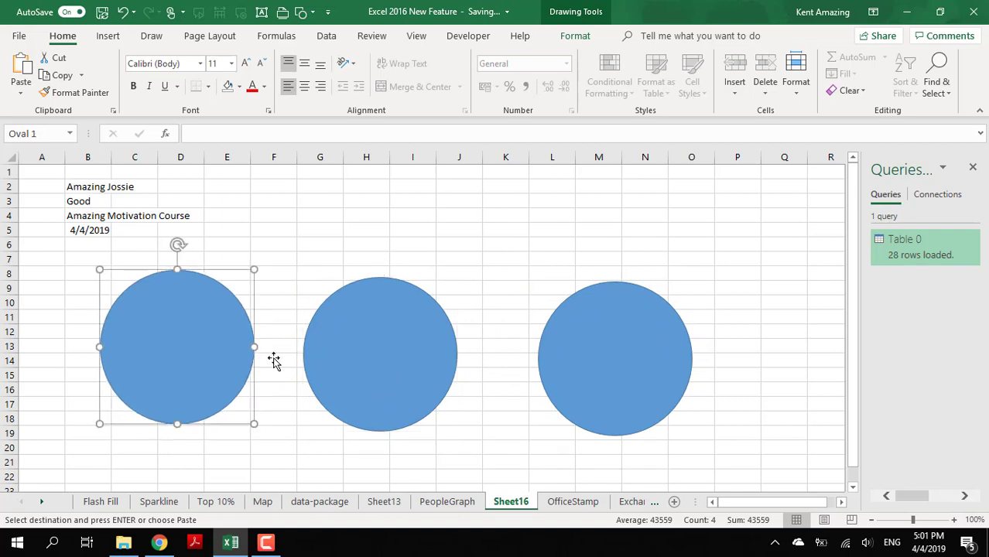
{"action": "left_click", "coordinate": [420, 359]}
{"action": "left_click", "coordinate": [589, 357]}
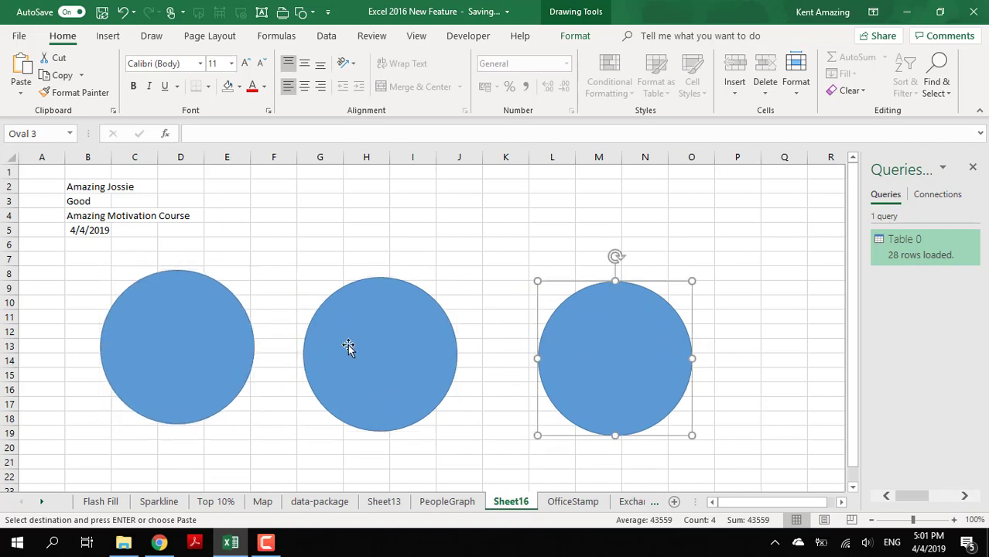
- Remove the shape fill from the middle circle, leaving only its outline
{"action": "left_click", "coordinate": [349, 346]}
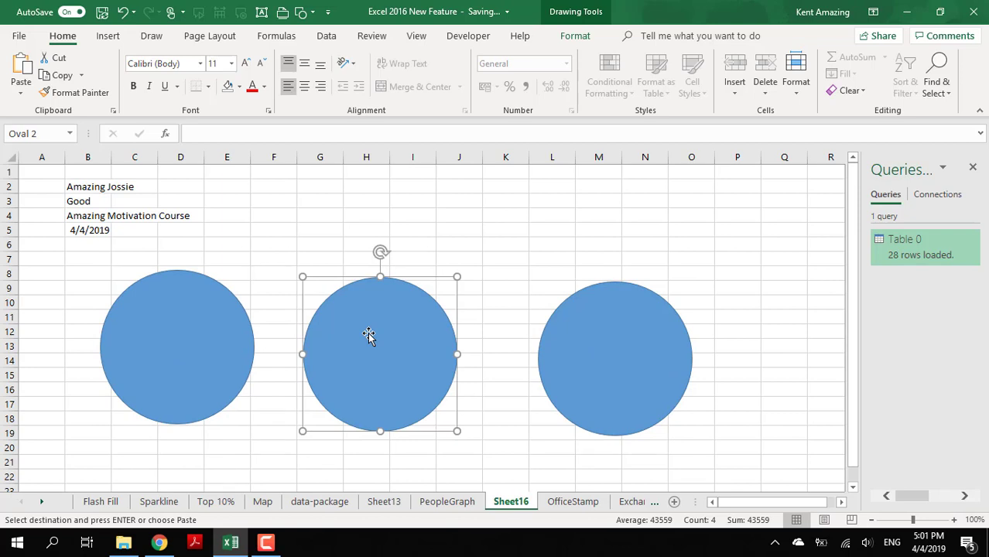
{"action": "left_click", "coordinate": [579, 38]}
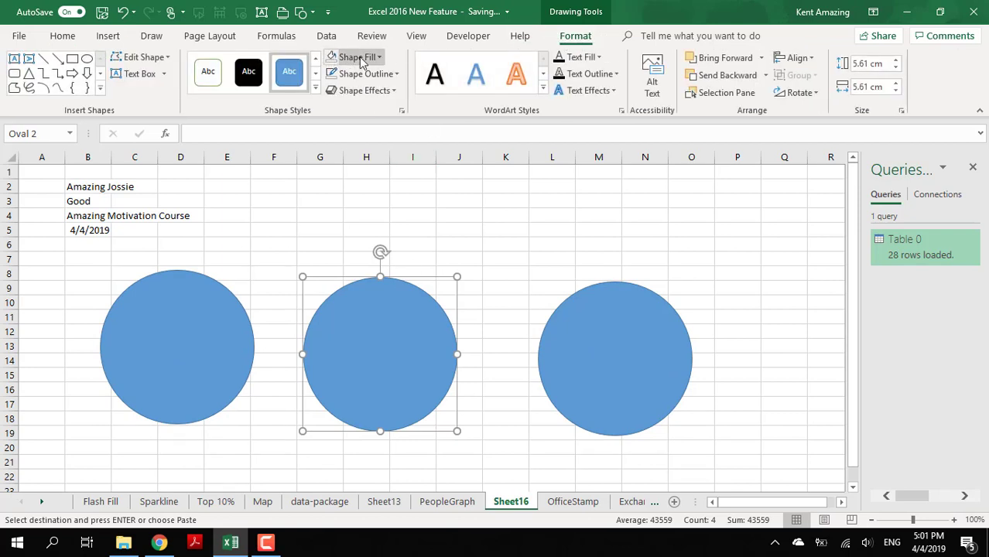
{"action": "left_click", "coordinate": [331, 58]}
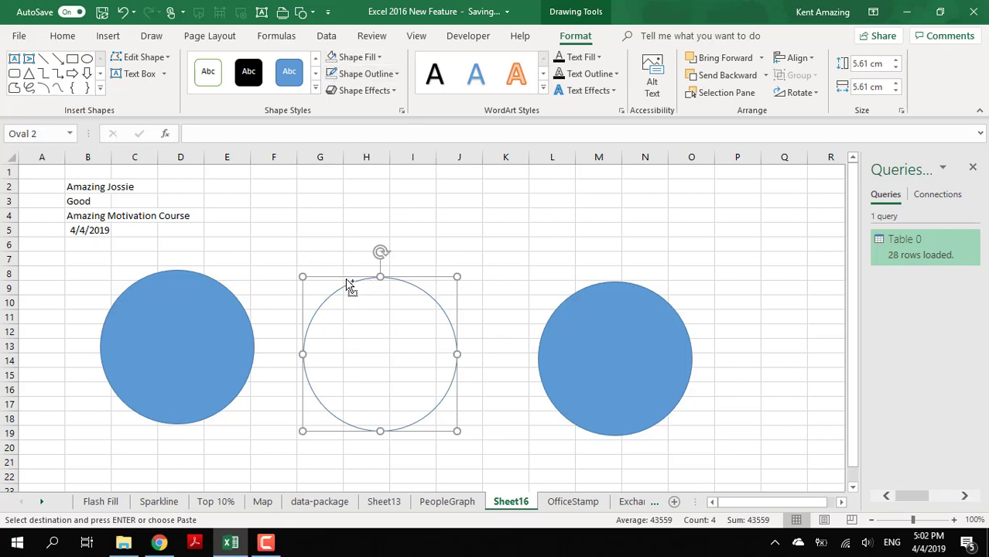
- Duplicate the unfilled circle and nudge the copy until it lies exactly over the original
{"action": "mouse_move", "coordinate": [350, 286]}
{"action": "left_mouse_down"}
{"action": "mouse_move", "coordinate": [364, 306]}
{"action": "mouse_move", "coordinate": [346, 276]}
{"action": "left_mouse_up"}
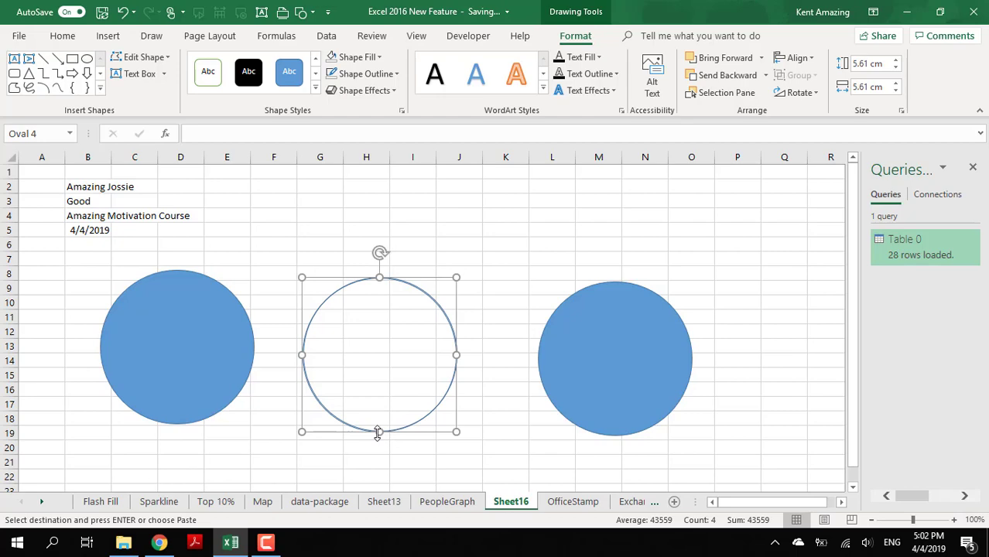
{"action": "scroll", "coordinate": [330, 372], "scroll_direction": "up", "scroll_amount": 3}
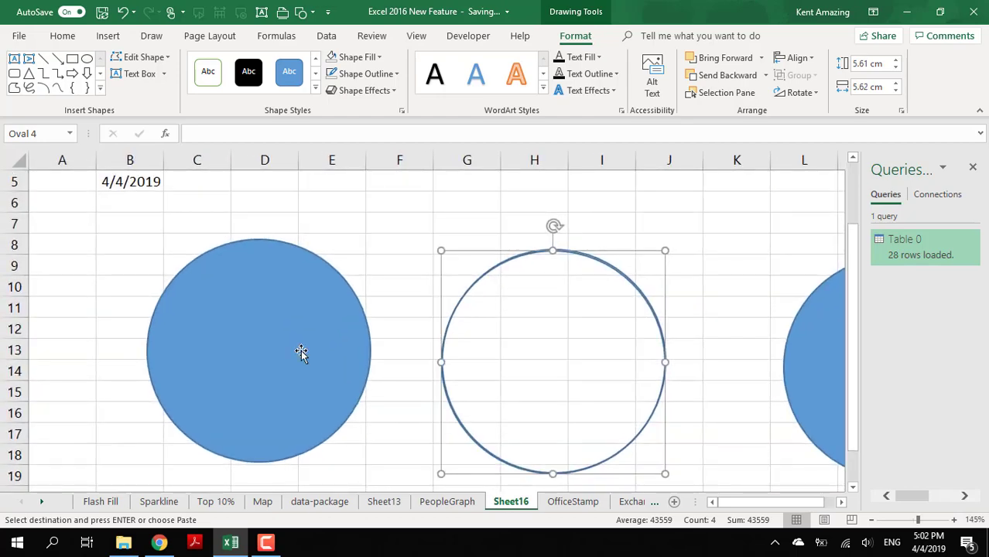
{"action": "key", "text": "Up"}
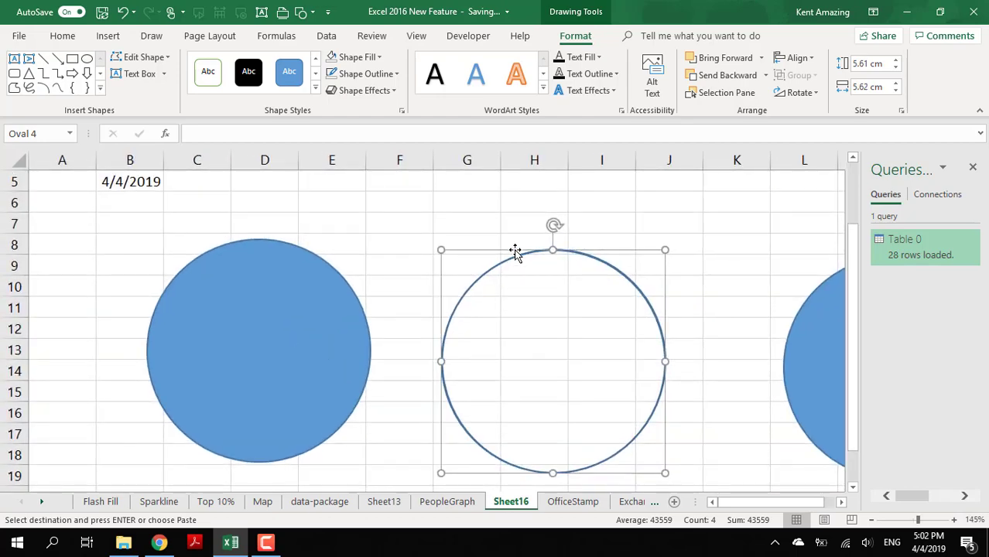
{"action": "key", "text": "Right"}
{"action": "key", "text": "Up"}
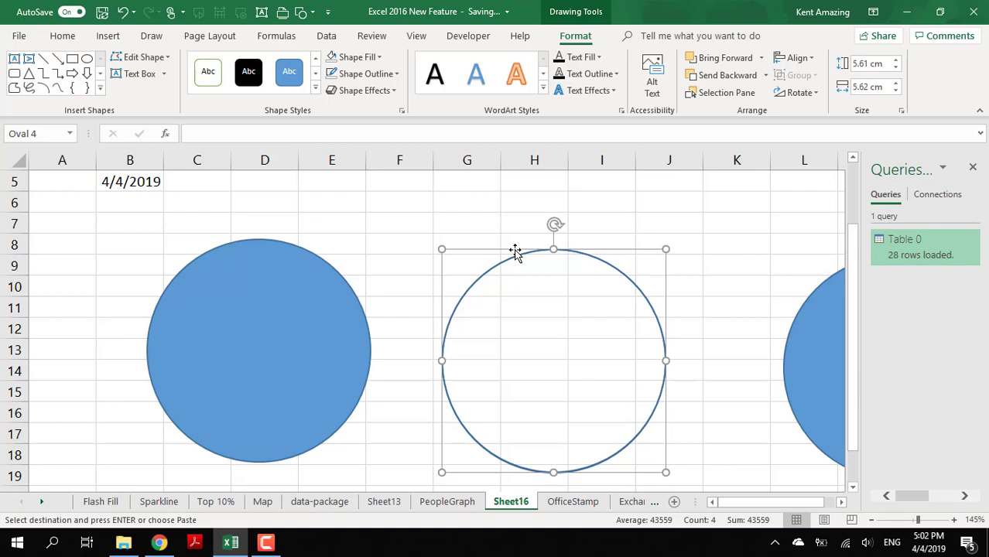
{"action": "key", "text": "Left"}
{"action": "key", "text": "Right"}
- Shrink the duplicate circle slightly to form a concentric ring just inside the outer circle
{"action": "mouse_move", "coordinate": [438, 248]}
{"action": "left_mouse_down"}
{"action": "mouse_move", "coordinate": [492, 311]}
{"action": "mouse_move", "coordinate": [453, 260]}
{"action": "left_mouse_up"}
{"action": "left_click_drag", "start_coordinate": [648, 454], "coordinate": [657, 457]}
{"action": "left_click_drag", "start_coordinate": [453, 261], "coordinate": [450, 256]}
{"action": "left_click", "coordinate": [370, 300]}
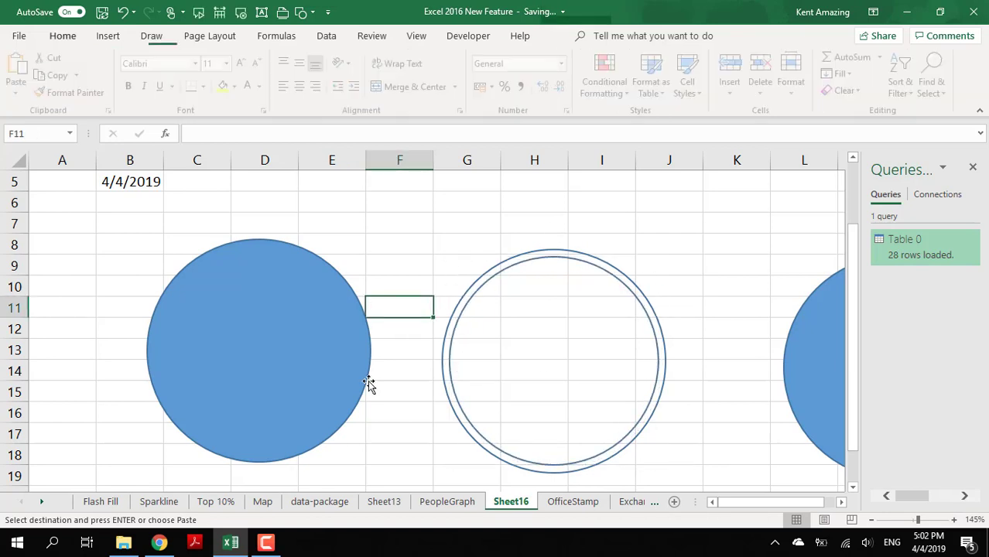
- Copy the inner ring and shrink the copy into a smaller circle at the centre of the two rings
{"action": "left_click", "coordinate": [549, 373]}
{"action": "left_click", "coordinate": [465, 317]}
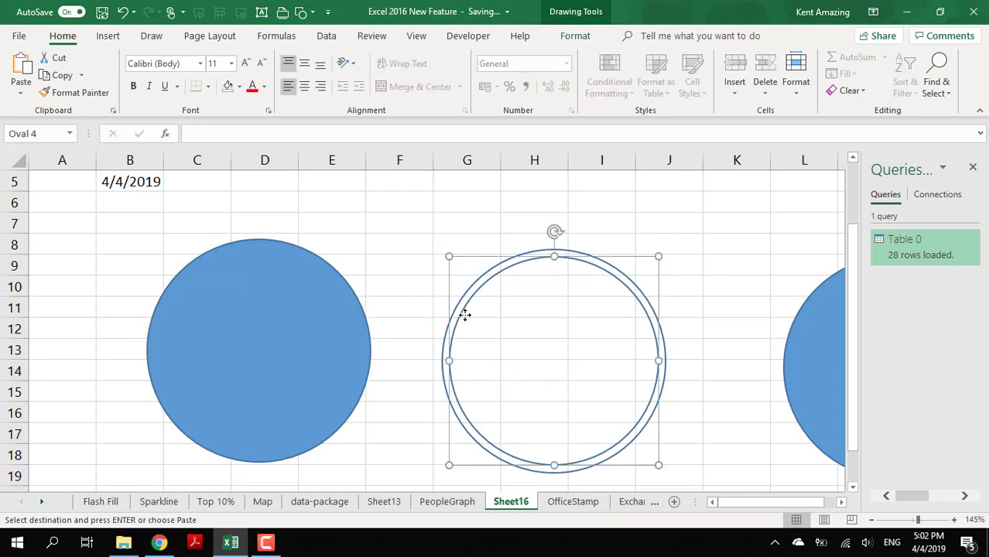
{"action": "key", "text": "ctrl+v"}
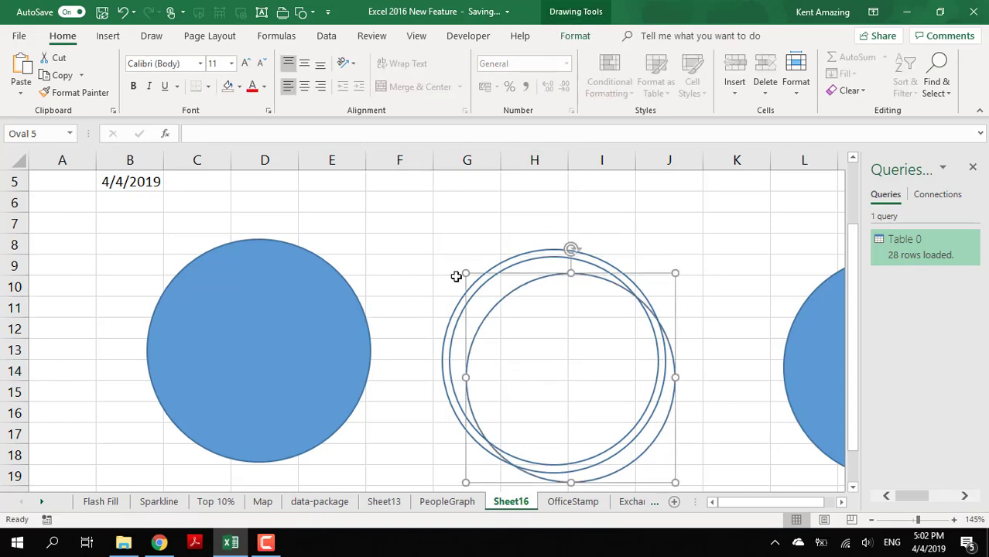
{"action": "left_click_drag", "start_coordinate": [465, 275], "coordinate": [511, 313]}
{"action": "left_click", "coordinate": [413, 418]}
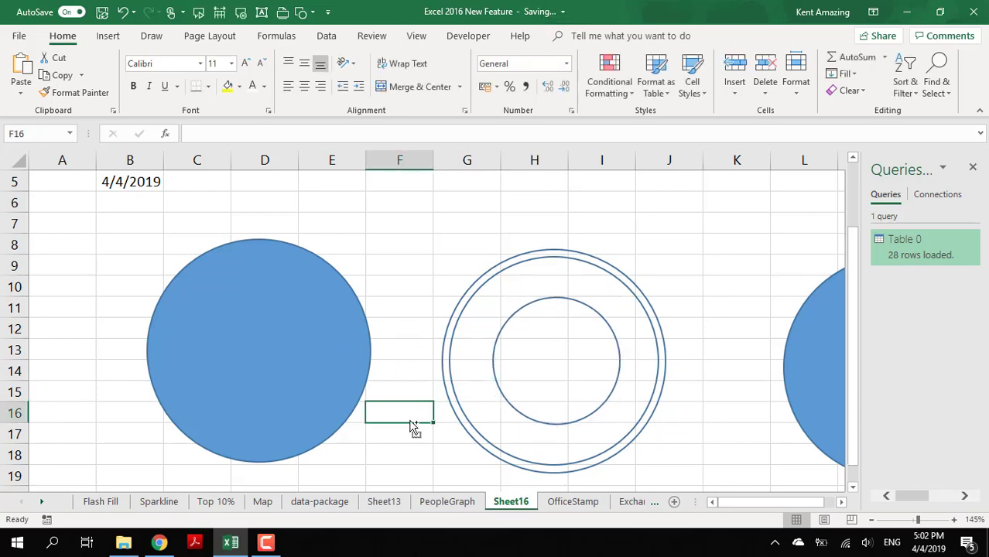
- Check the finished stamp on OfficeStamp and move Sheet16's third filled circle up to columns K to N, around rows 3 to 13
{"action": "scroll", "coordinate": [371, 480], "scroll_direction": "down", "scroll_amount": 2}
{"action": "left_click", "coordinate": [565, 508]}
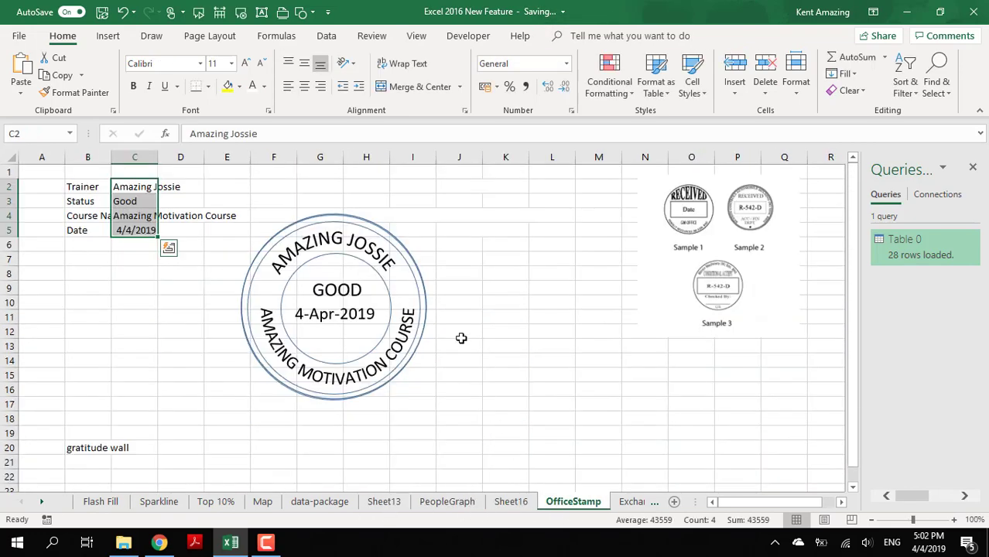
{"action": "left_click", "coordinate": [510, 501]}
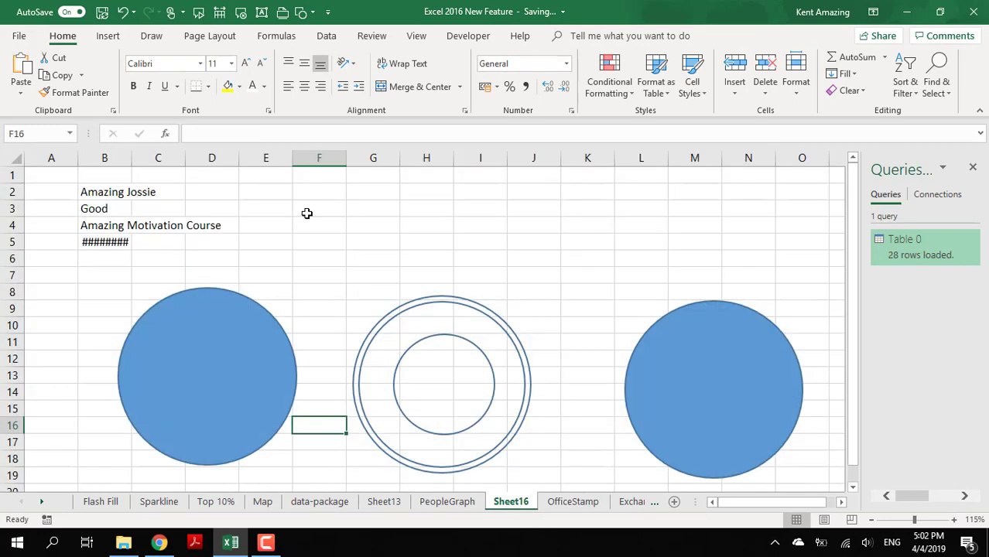
{"action": "left_click", "coordinate": [685, 365]}
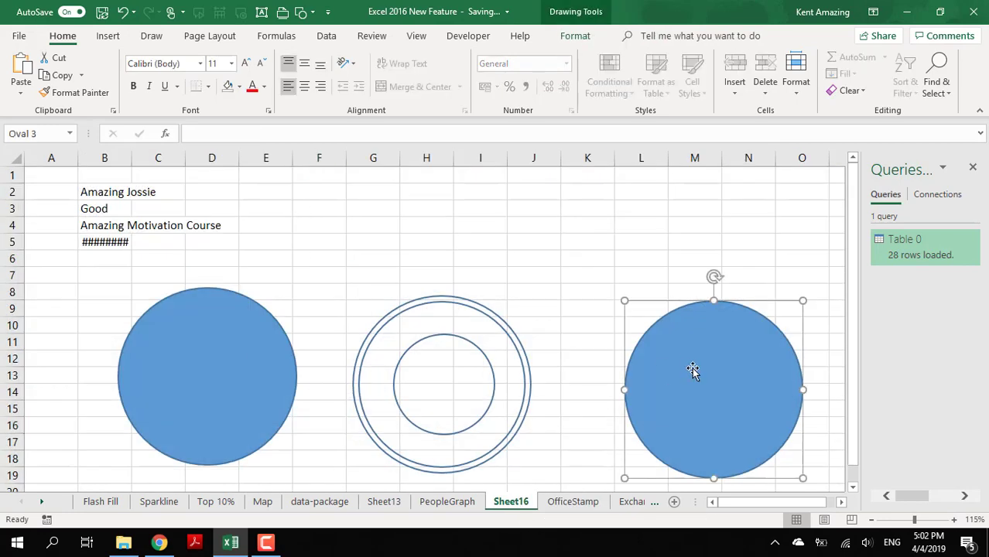
{"action": "left_click_drag", "start_coordinate": [685, 365], "coordinate": [624, 273]}
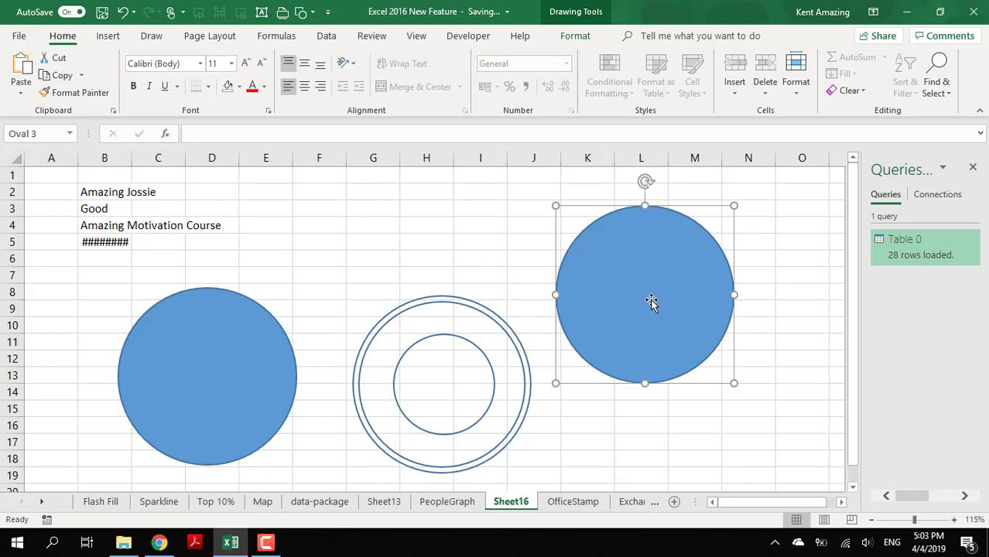
- Link the text of the filled circle over columns K to N to the trainer name in cell B2
{"action": "key", "text": "F2"}
{"action": "type", "text": "="}
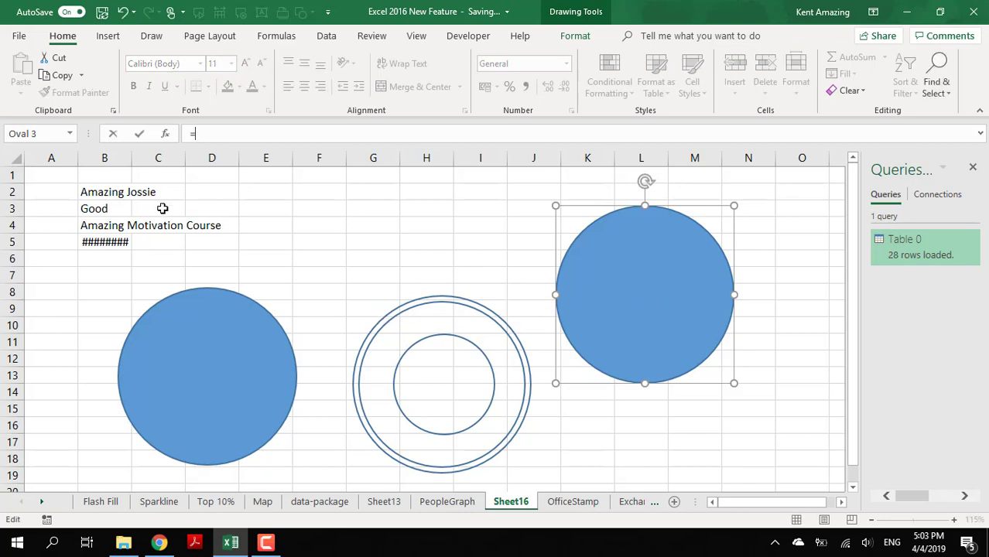
{"action": "left_click", "coordinate": [122, 192]}
{"action": "key", "text": "Return"}
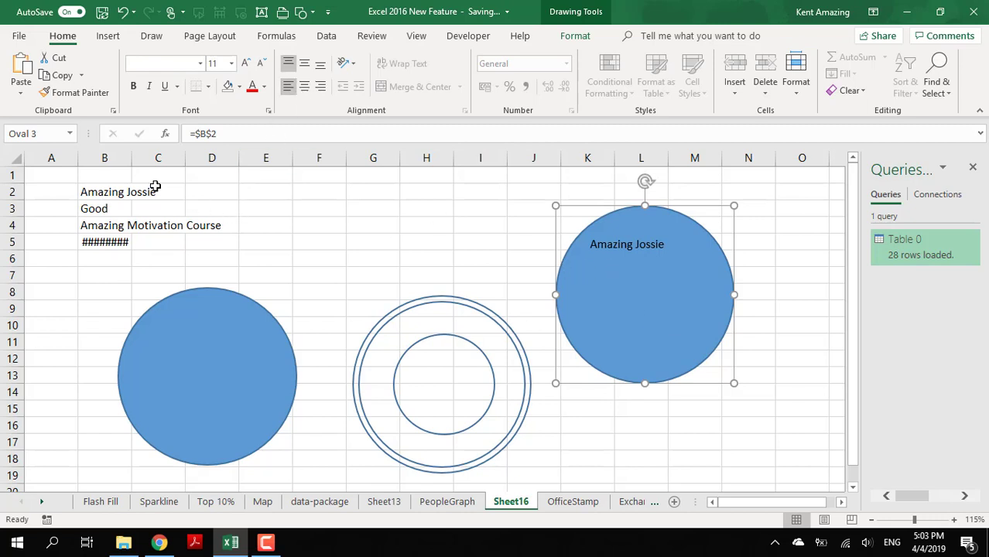
- Enter the formula =UPPER(B2) in cell F2 to convert the trainer name to capitals
{"action": "left_click", "coordinate": [104, 192]}
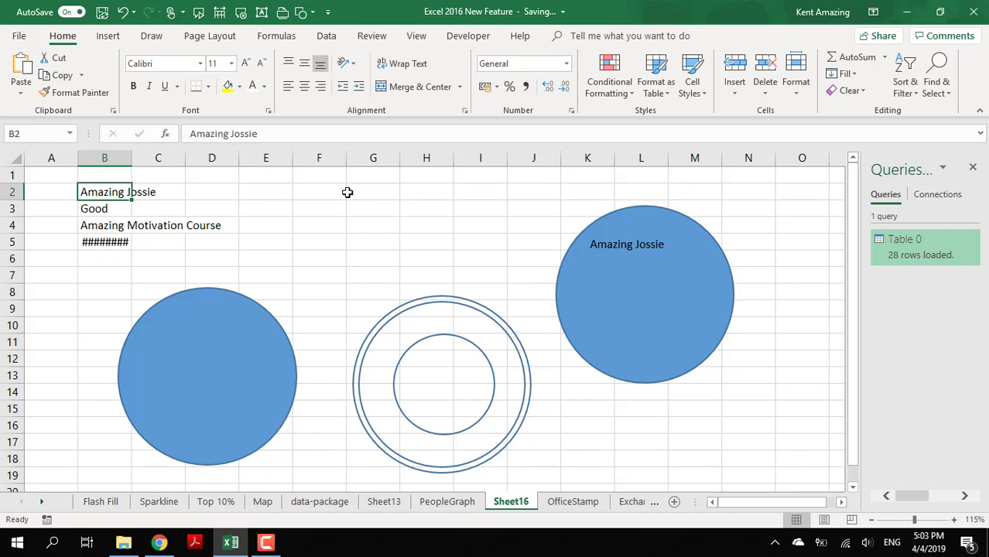
{"action": "left_click", "coordinate": [307, 194]}
{"action": "type", "text": "="}
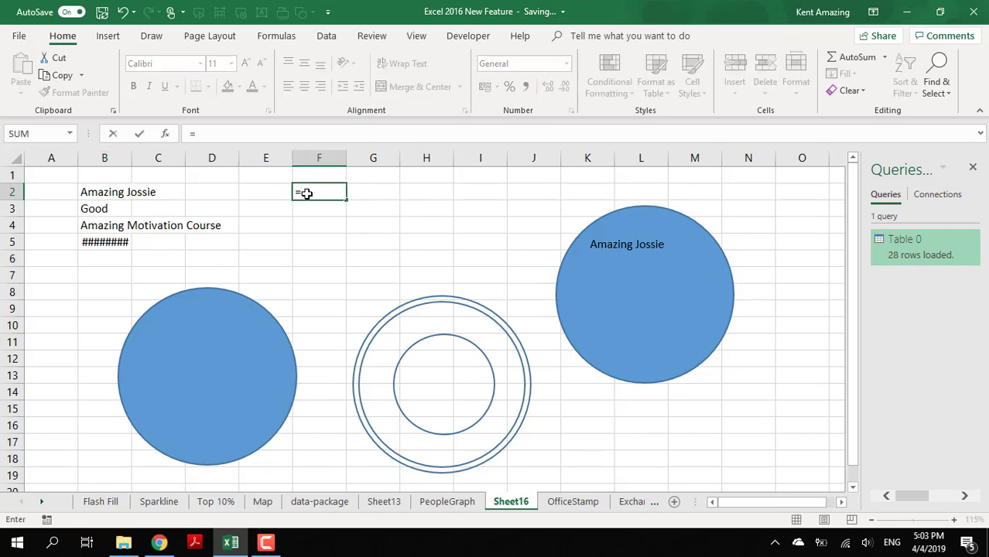
{"action": "type", "text": "upper("}
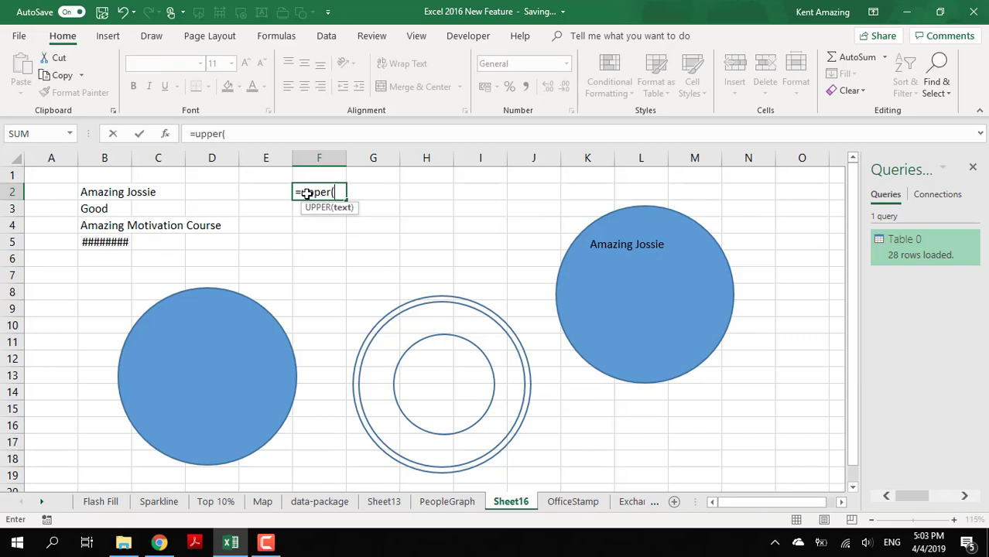
{"action": "left_click", "coordinate": [96, 194]}
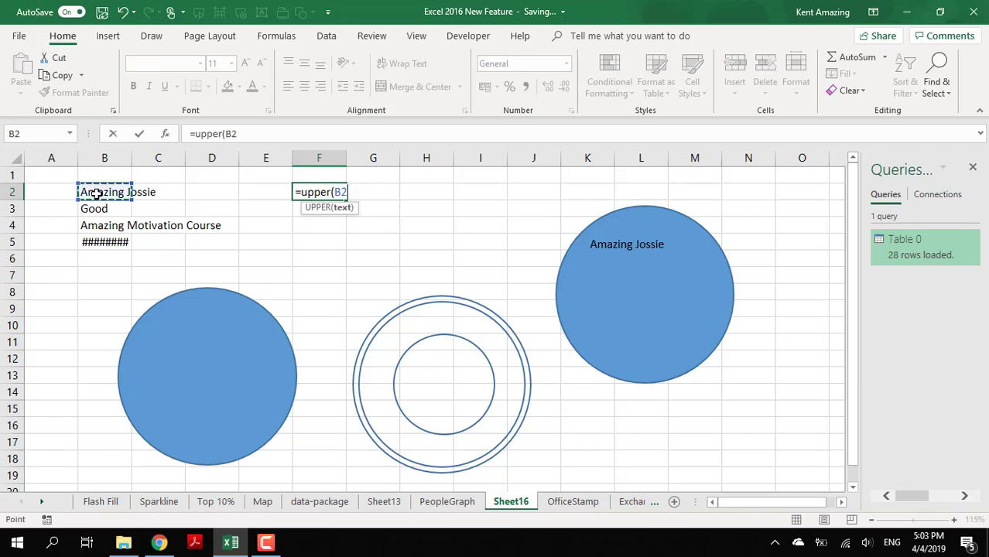
{"action": "key", "text": "Return"}
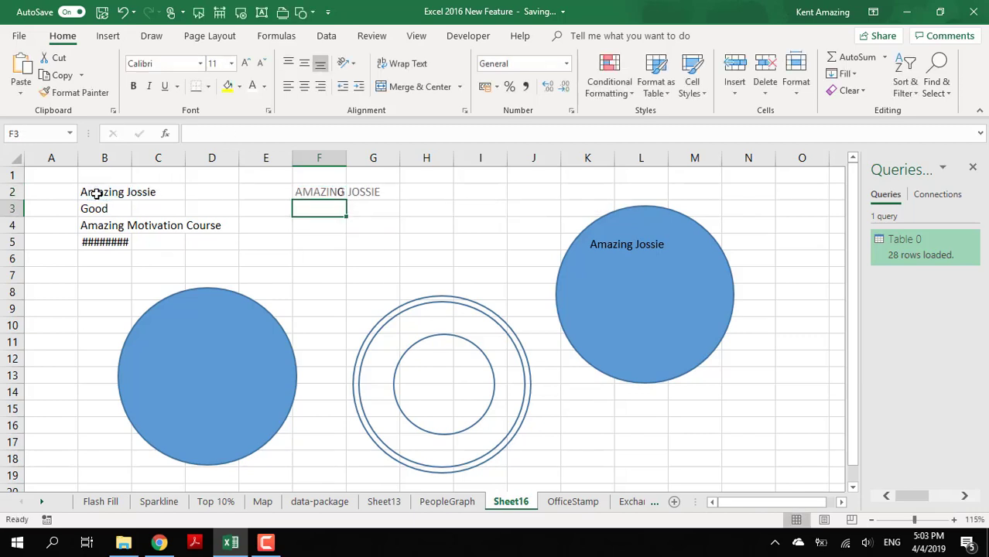
- Relink the text of the filled circle over columns K to N to the uppercase trainer name in cell F2
{"action": "left_click", "coordinate": [328, 185]}
{"action": "left_click", "coordinate": [634, 250]}
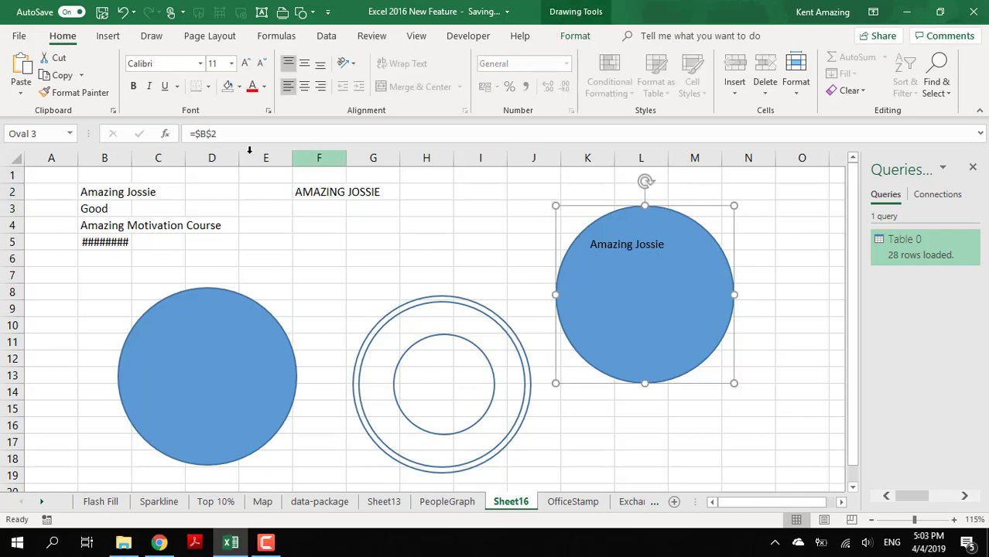
{"action": "left_click_drag", "start_coordinate": [230, 138], "coordinate": [194, 130]}
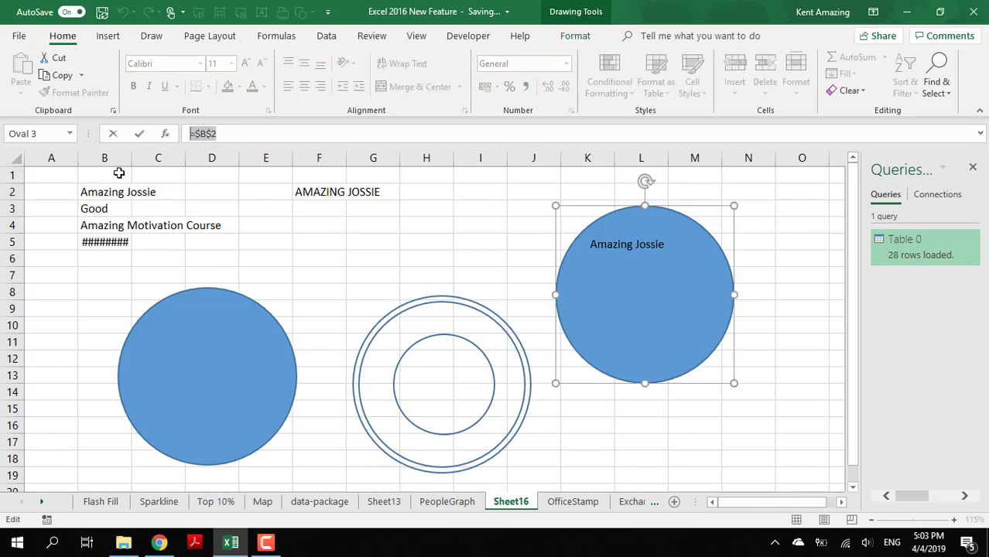
{"action": "type", "text": "="}
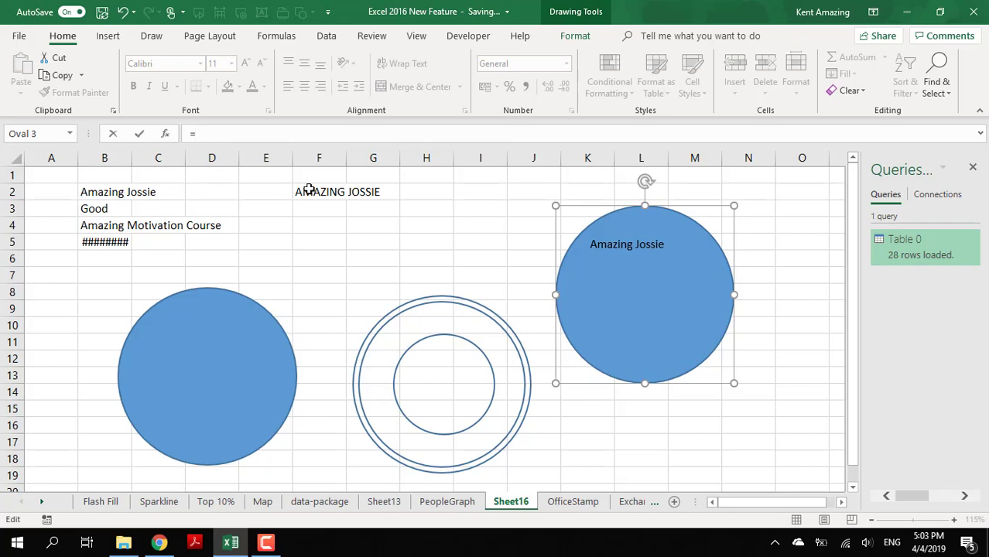
{"action": "left_click", "coordinate": [309, 189]}
{"action": "key", "text": "Return"}
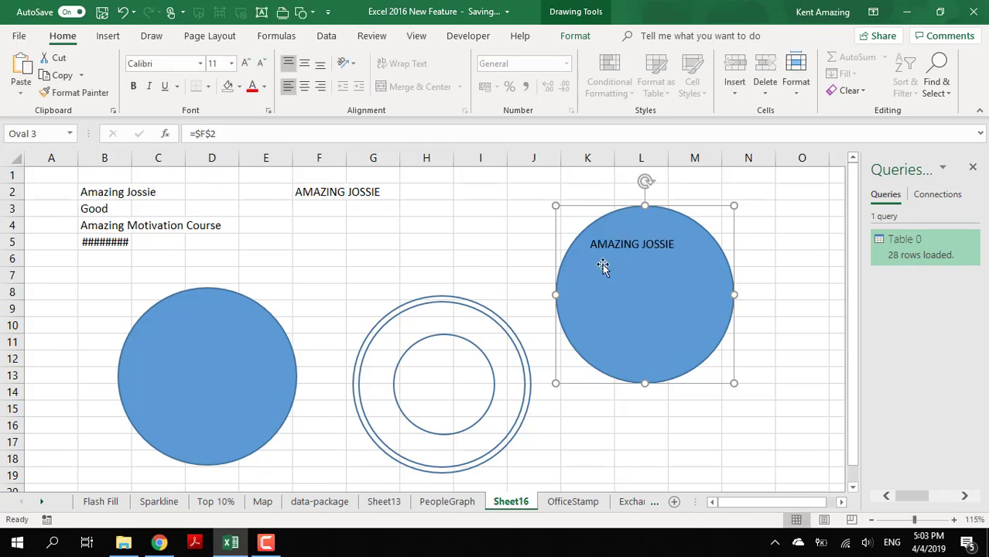
- Keep the circle's text top-aligned, apply the upward-arching Follow Path transform, and rotate the circle about 45° clockwise to bring the text to its top
{"action": "left_click", "coordinate": [305, 65]}
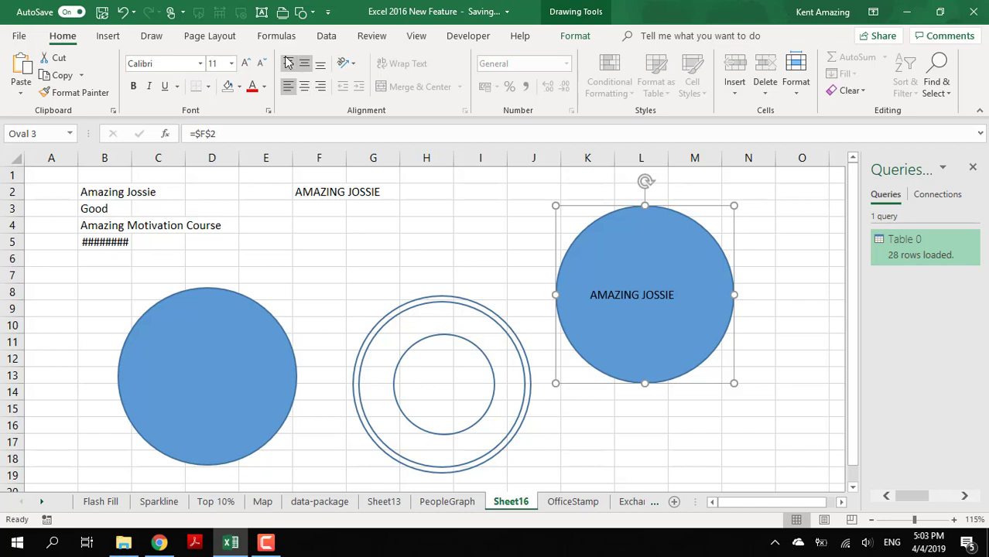
{"action": "left_click", "coordinate": [286, 68]}
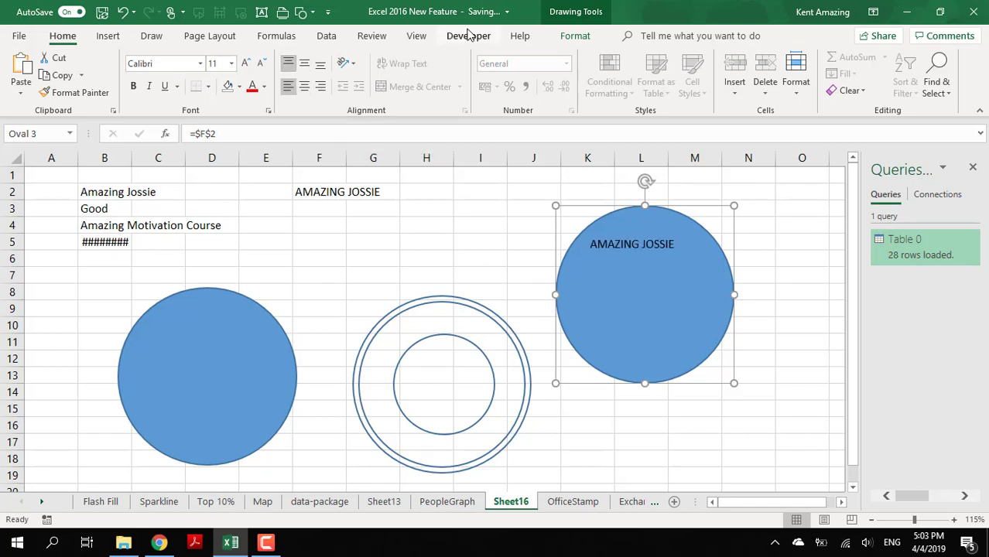
{"action": "left_click", "coordinate": [576, 36]}
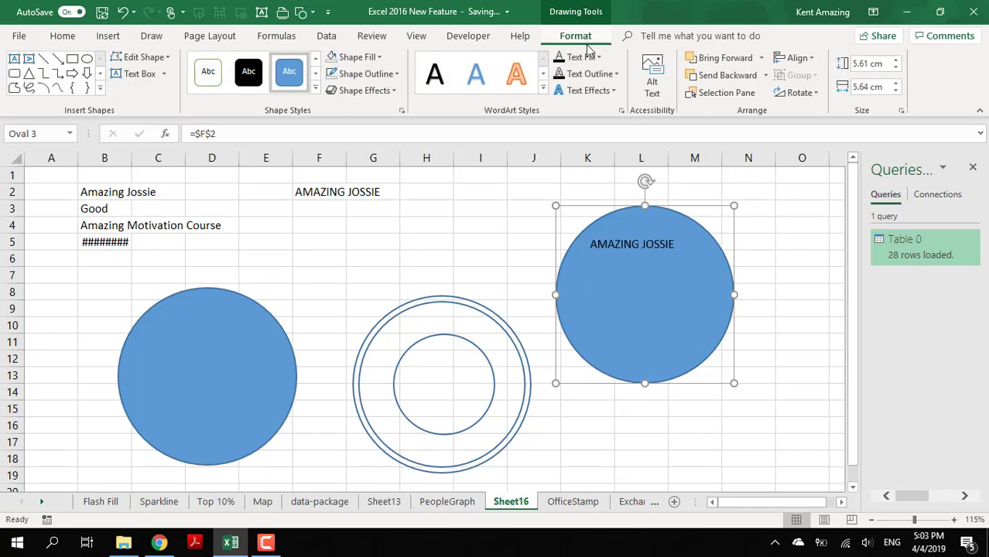
{"action": "left_click", "coordinate": [596, 92]}
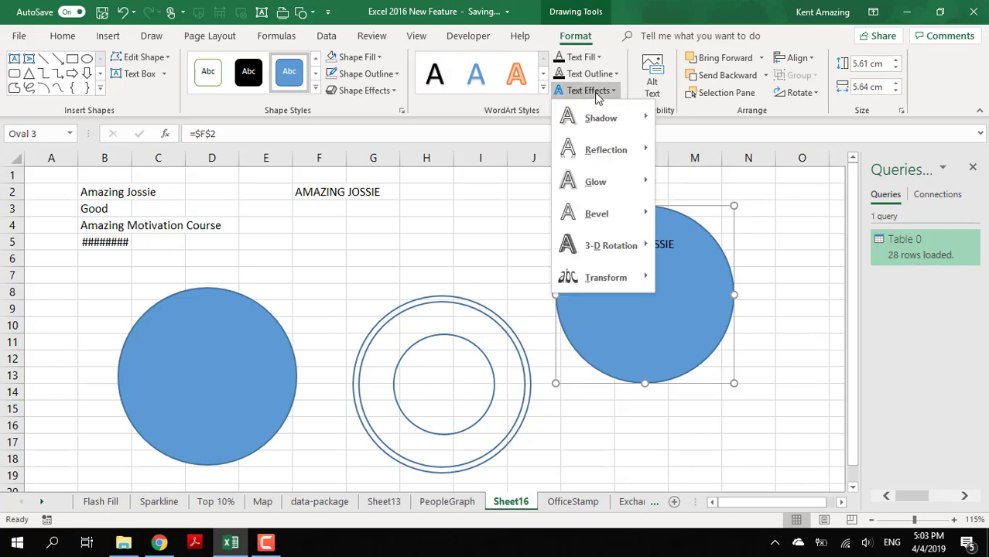
{"action": "mouse_move", "coordinate": [589, 280]}
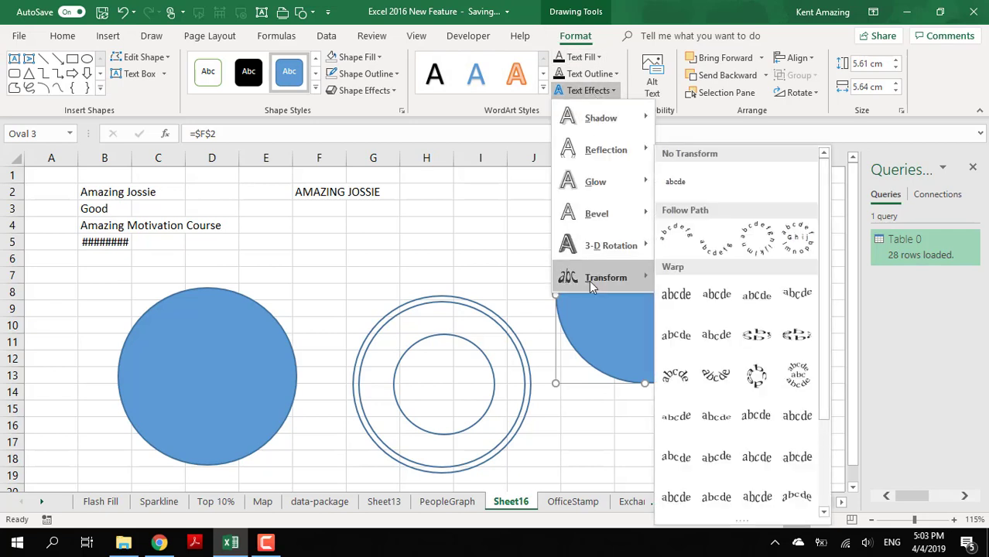
{"action": "left_click", "coordinate": [694, 250]}
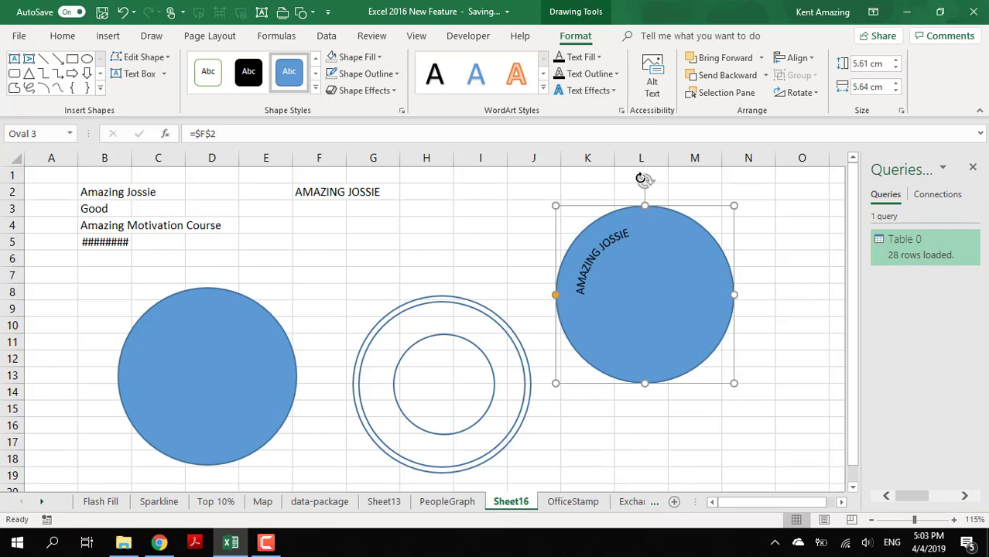
{"action": "left_click_drag", "start_coordinate": [646, 179], "coordinate": [731, 218]}
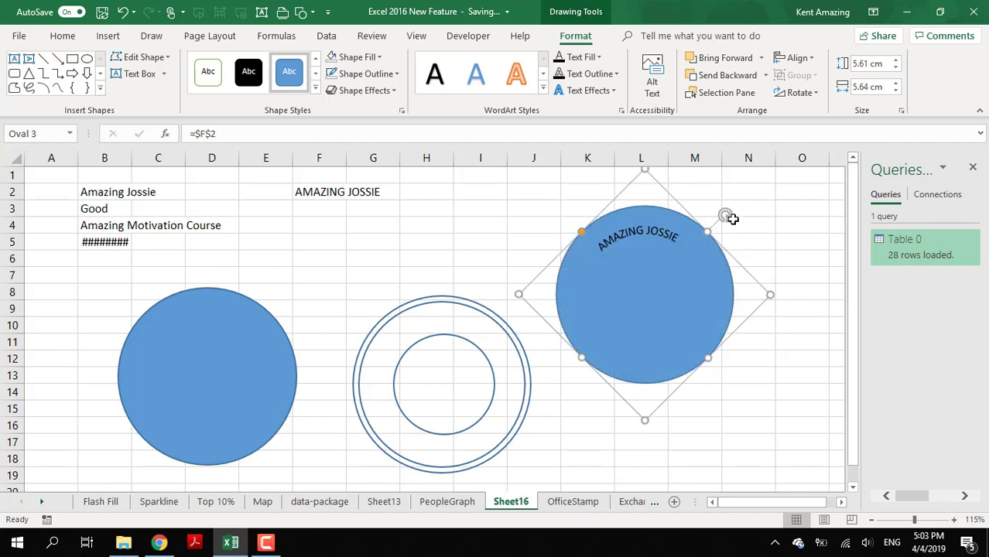
- Increase the font size of the circle's arched text to 16
{"action": "left_click", "coordinate": [62, 36]}
{"action": "left_click", "coordinate": [245, 63]}
{"action": "left_click", "coordinate": [244, 64]}
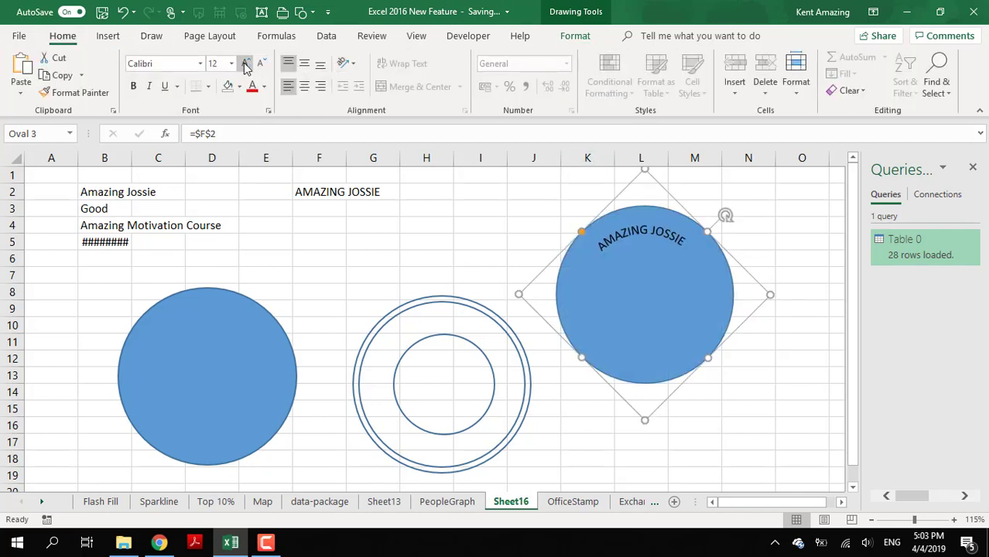
{"action": "left_click", "coordinate": [245, 64]}
{"action": "left_click", "coordinate": [245, 63]}
{"action": "left_click", "coordinate": [261, 63]}
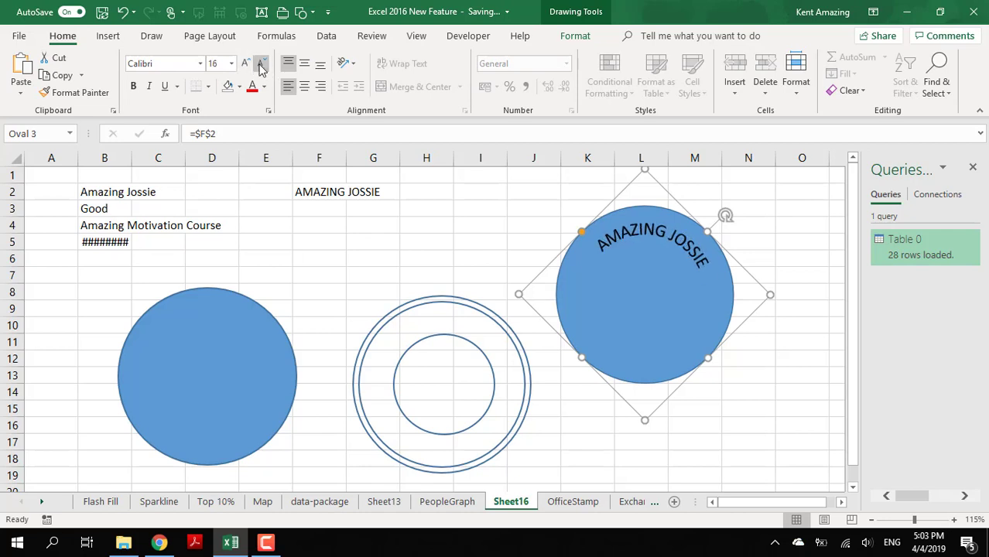
{"action": "left_click", "coordinate": [262, 68]}
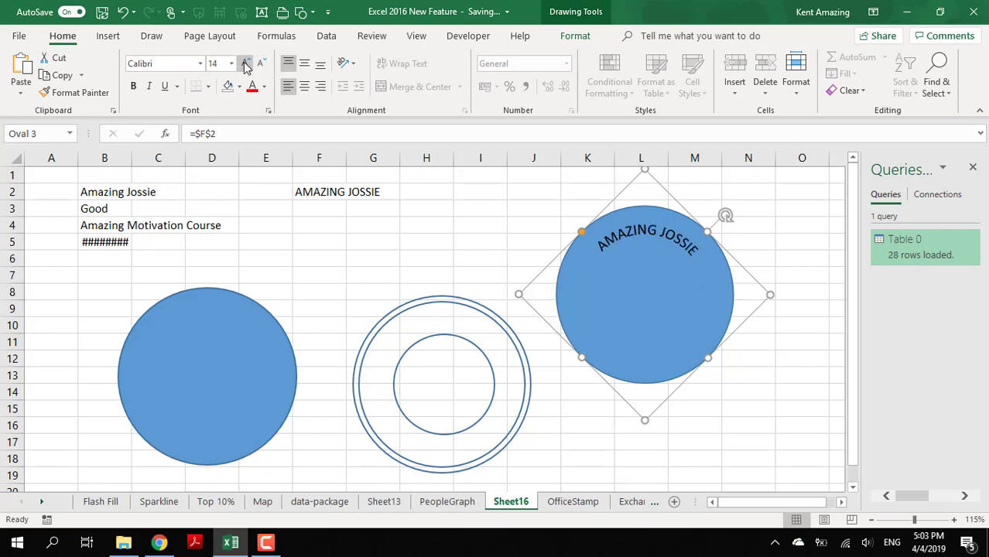
{"action": "left_click", "coordinate": [246, 66]}
- Place the text circle exactly over the concentric rings, keeping font size 16, and rotate it slightly counterclockwise to centre the text at its top
{"action": "left_click_drag", "start_coordinate": [560, 249], "coordinate": [356, 340]}
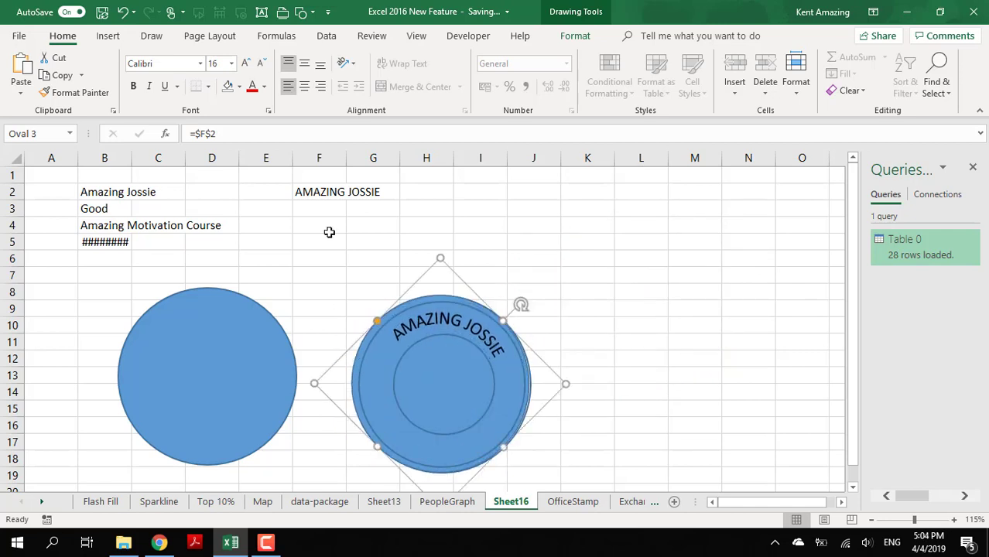
{"action": "left_click", "coordinate": [245, 63]}
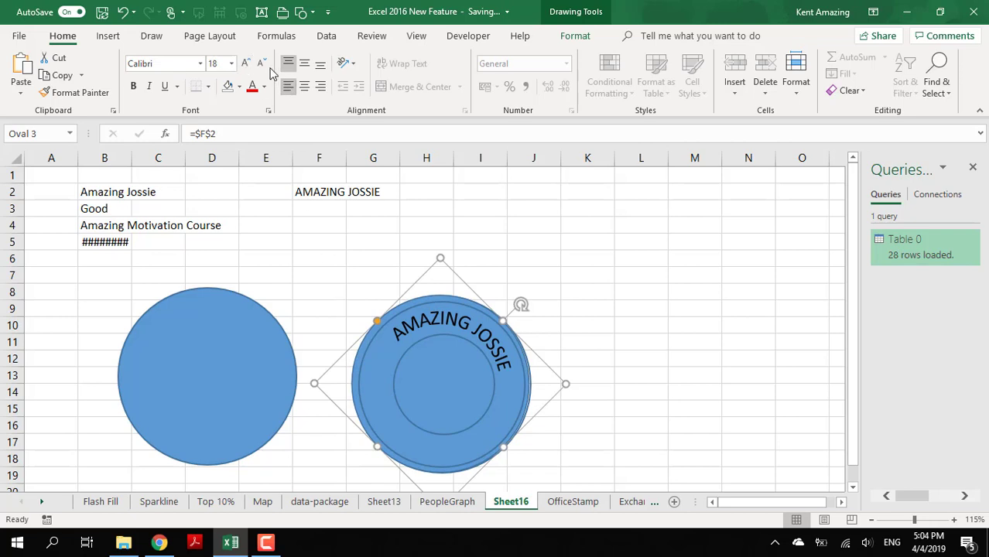
{"action": "left_click", "coordinate": [261, 63]}
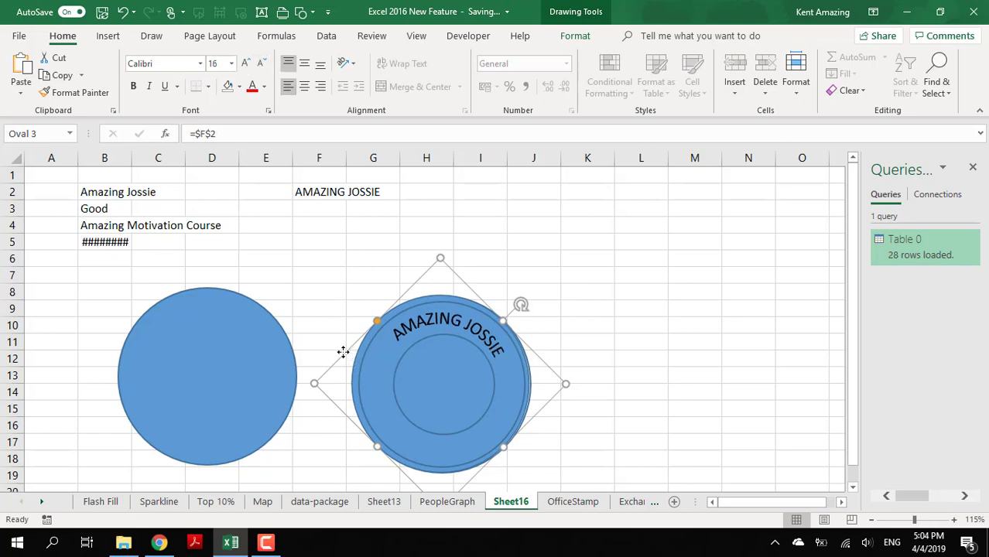
{"action": "left_click_drag", "start_coordinate": [343, 352], "coordinate": [345, 349]}
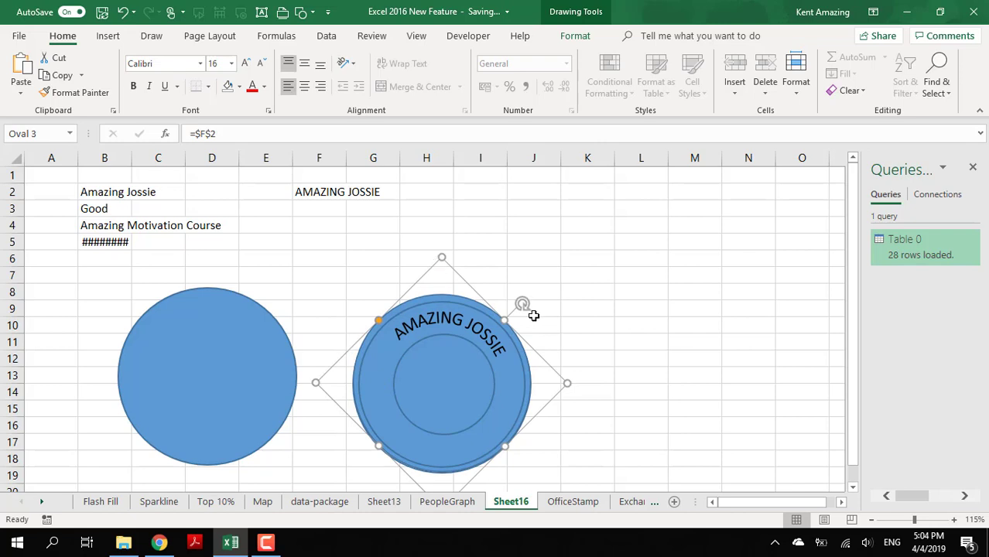
{"action": "left_click_drag", "start_coordinate": [523, 301], "coordinate": [509, 288]}
- Append a second name to the trainer name in cell B2 to test the linked stamp text
{"action": "left_click", "coordinate": [295, 193]}
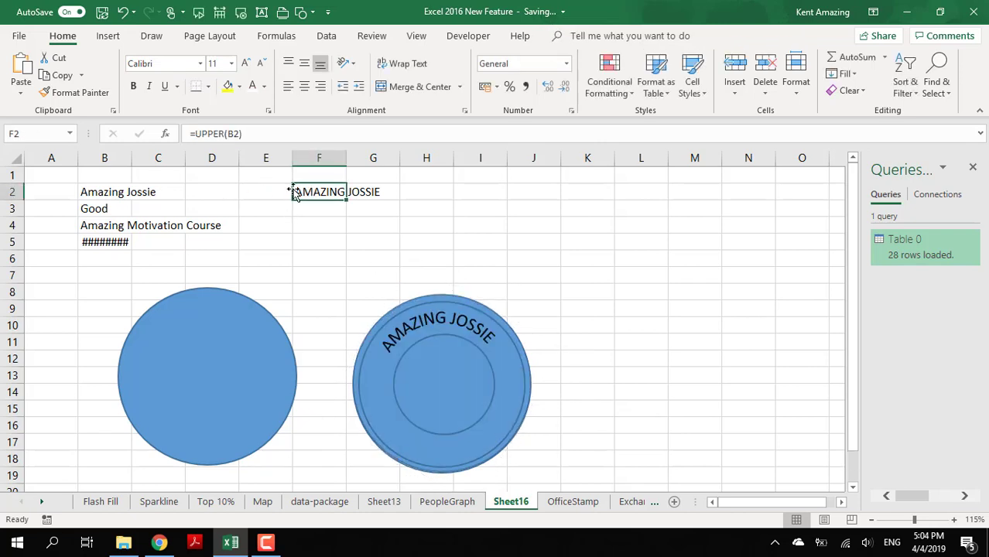
{"action": "left_click", "coordinate": [141, 192]}
{"action": "left_click", "coordinate": [106, 192]}
{"action": "left_click", "coordinate": [258, 135]}
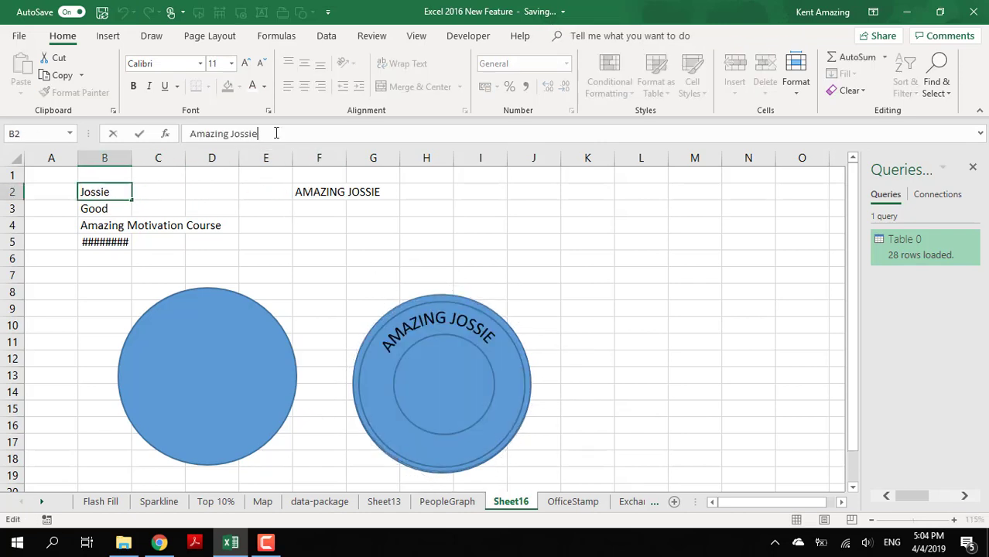
{"action": "type", "text": "joseph"}
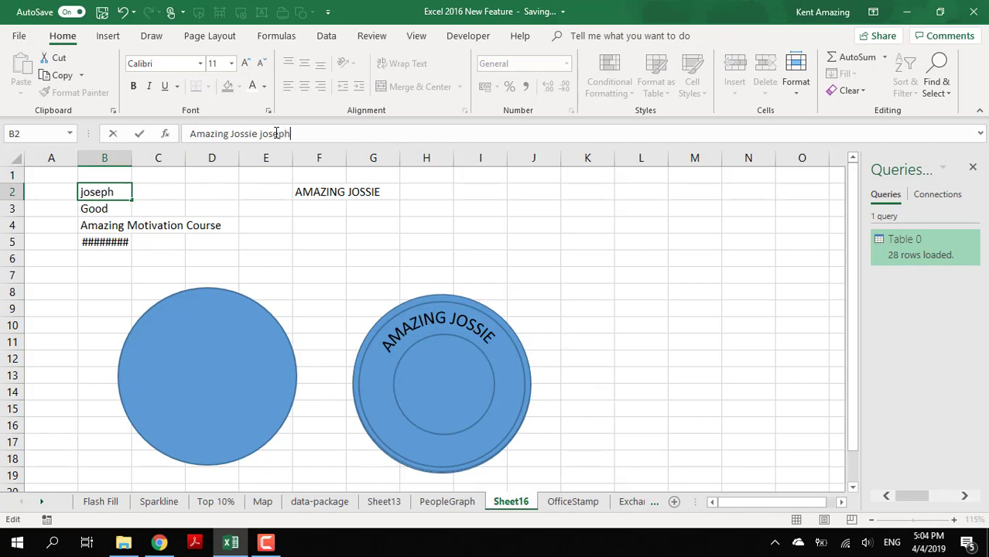
{"action": "key", "text": "Return"}
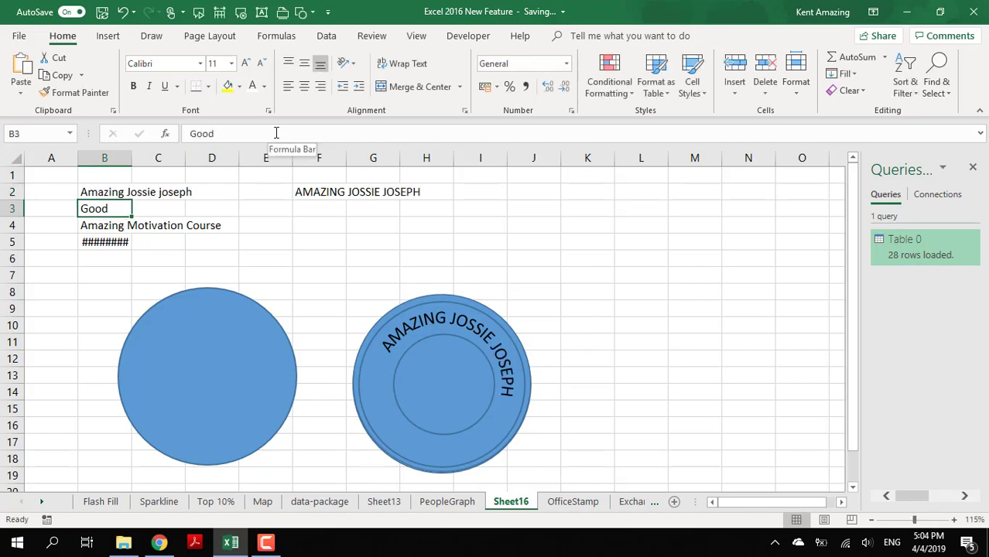
- Replace the word "Amazing" with "awesome" in the trainer name in cell B2
{"action": "left_click", "coordinate": [84, 192]}
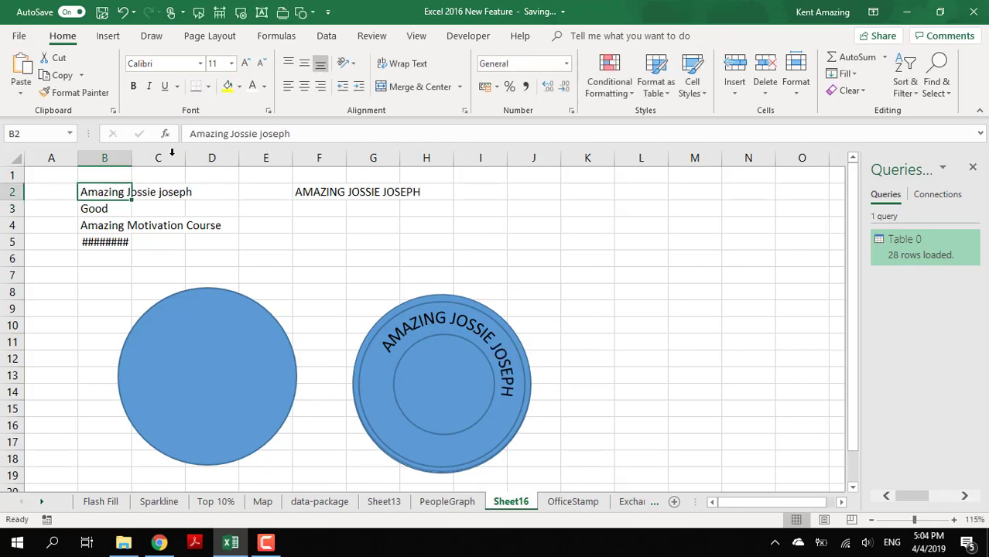
{"action": "double_click", "coordinate": [228, 135]}
{"action": "type", "text": "awesom"}
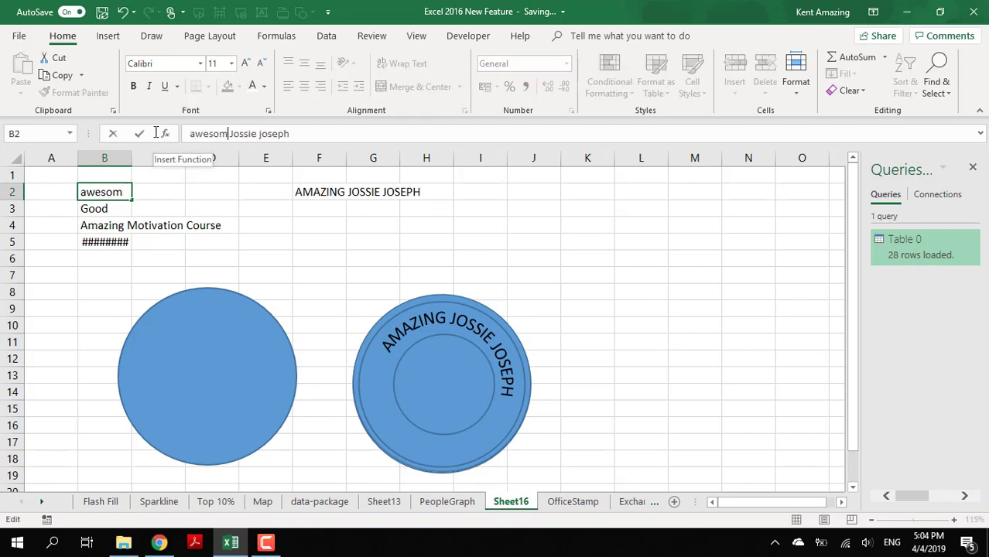
{"action": "type", "text": "e"}
{"action": "key", "text": "Return"}
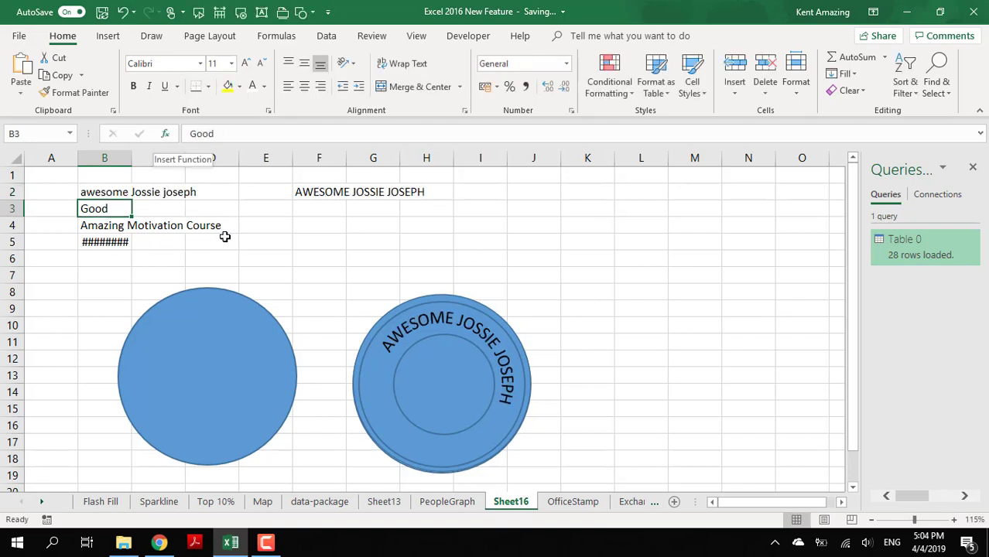
- Rotate the text circle slightly more counterclockwise to recentre the longer trainer name along the top of the rings
{"action": "left_click", "coordinate": [416, 303]}
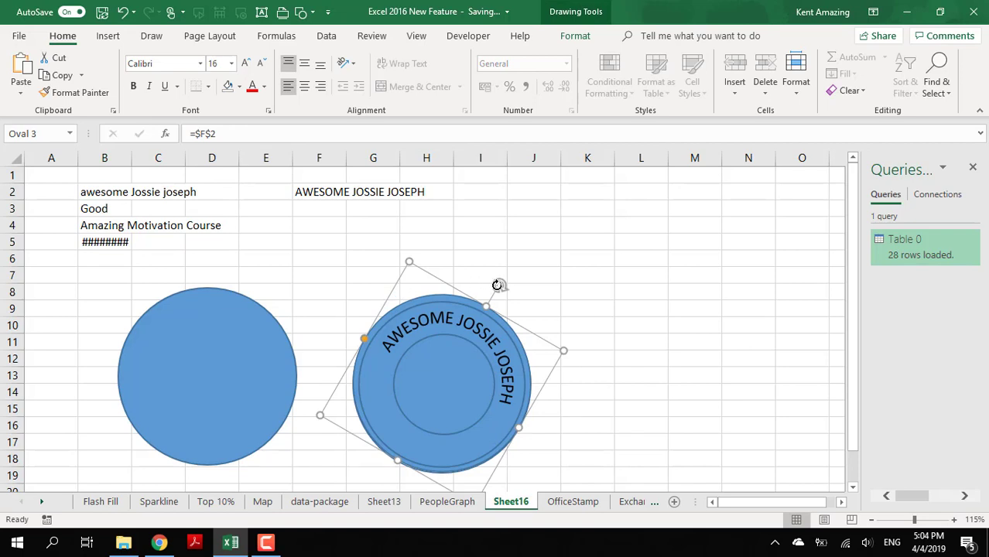
{"action": "left_click_drag", "start_coordinate": [499, 285], "coordinate": [479, 272]}
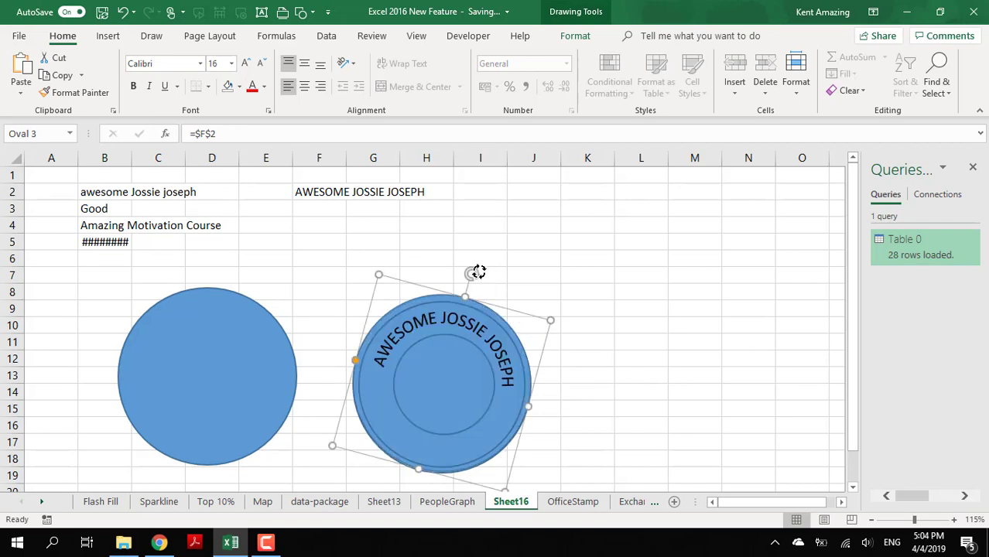
- Link the text of the separate plain circle to the course name in cell B4
{"action": "left_click", "coordinate": [187, 350]}
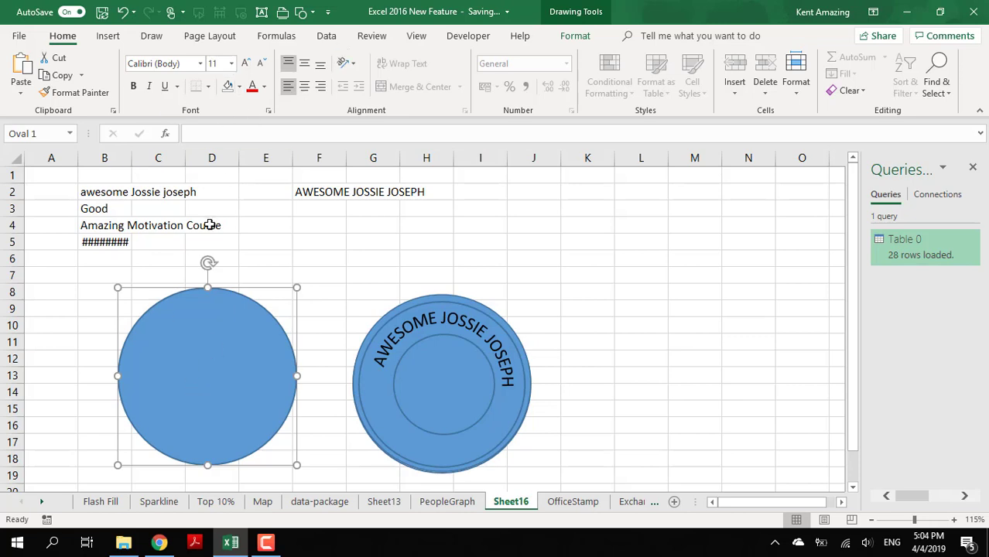
{"action": "key", "text": "F2"}
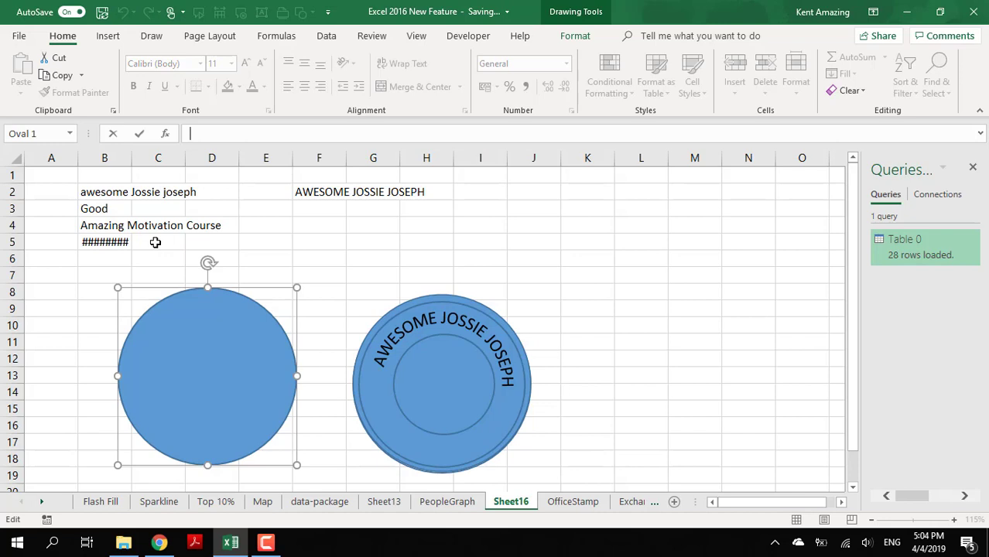
{"action": "type", "text": "="}
{"action": "left_click", "coordinate": [100, 228]}
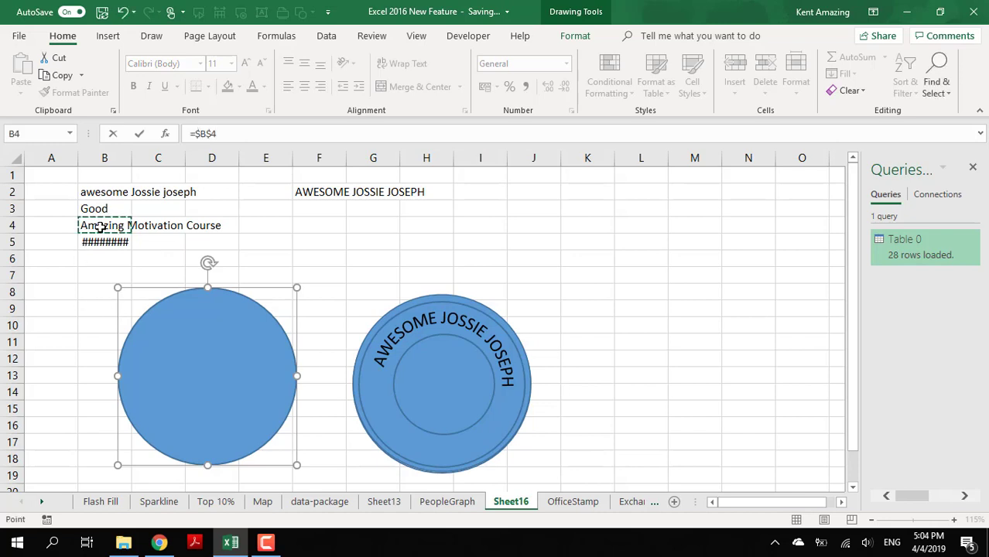
{"action": "key", "text": "Return"}
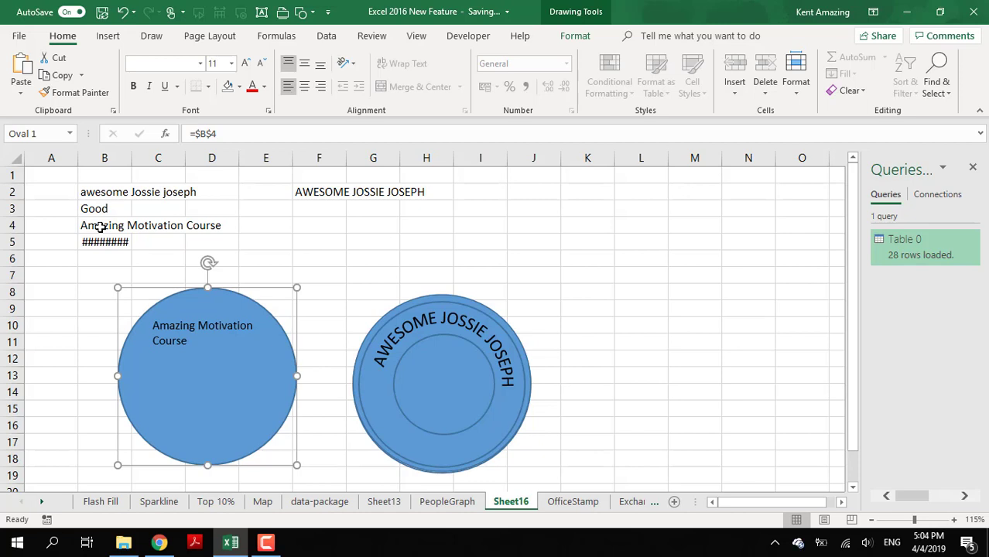
{"action": "left_click", "coordinate": [134, 226]}
{"action": "left_click", "coordinate": [120, 262]}
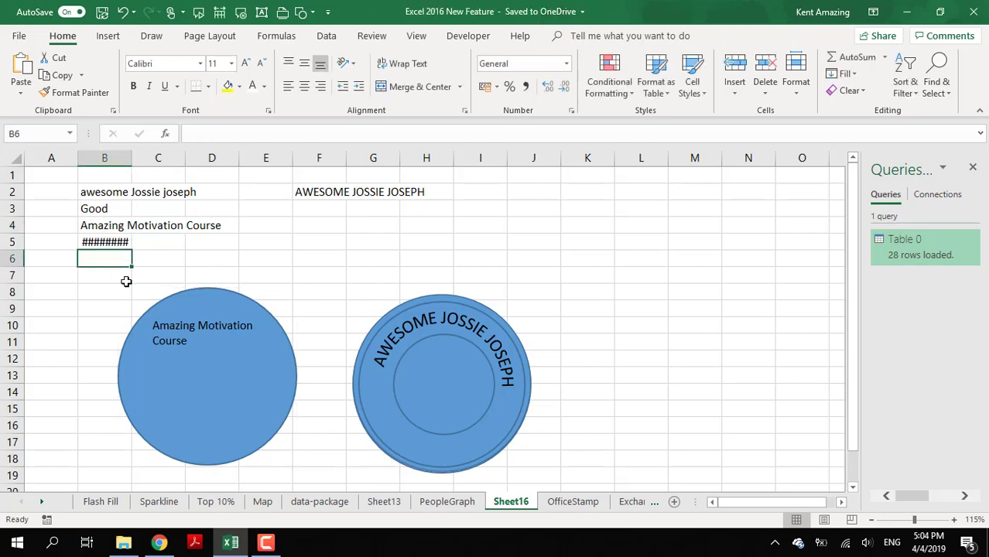
- Curve the course name along the bottom of its circle with the Arch: Down text transform
{"action": "left_click", "coordinate": [154, 327]}
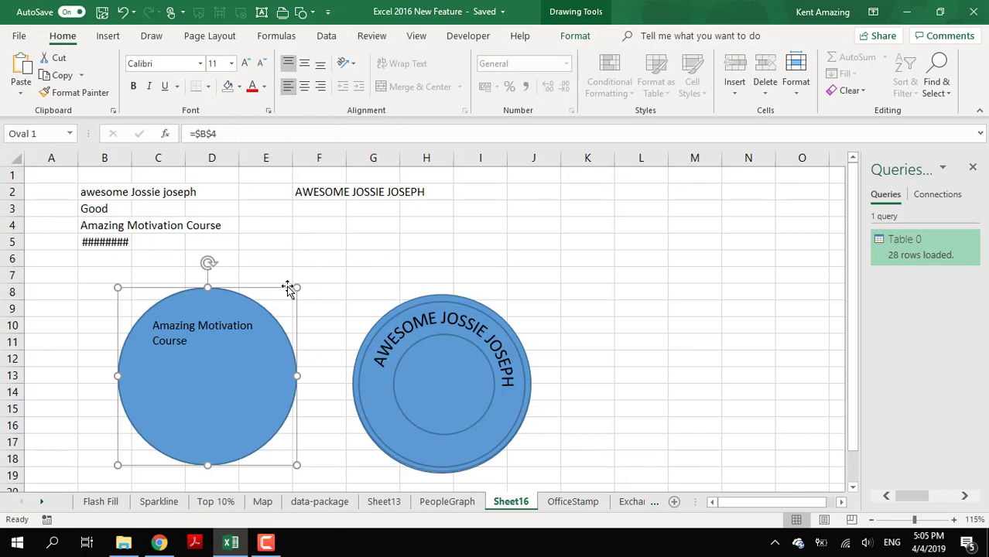
{"action": "left_click", "coordinate": [573, 35]}
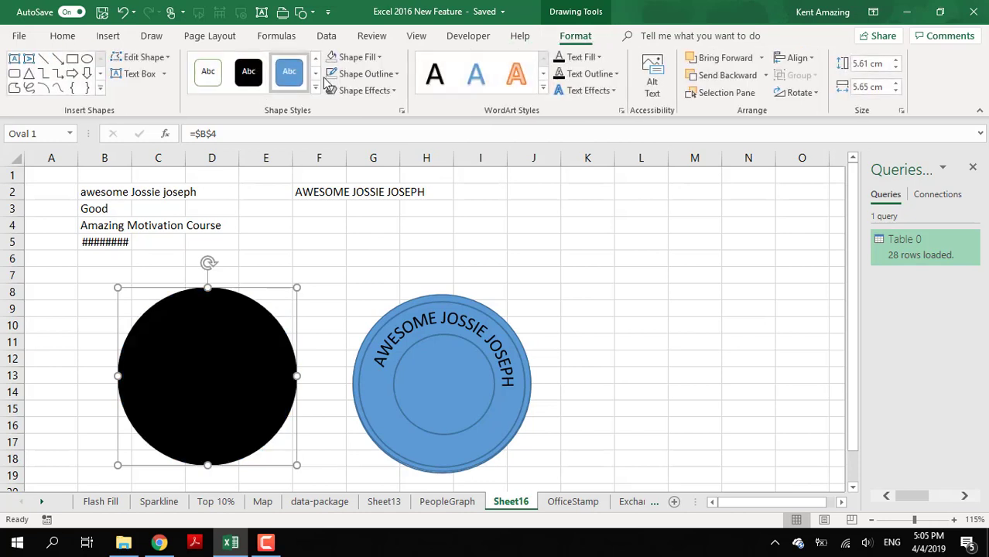
{"action": "left_click", "coordinate": [588, 90]}
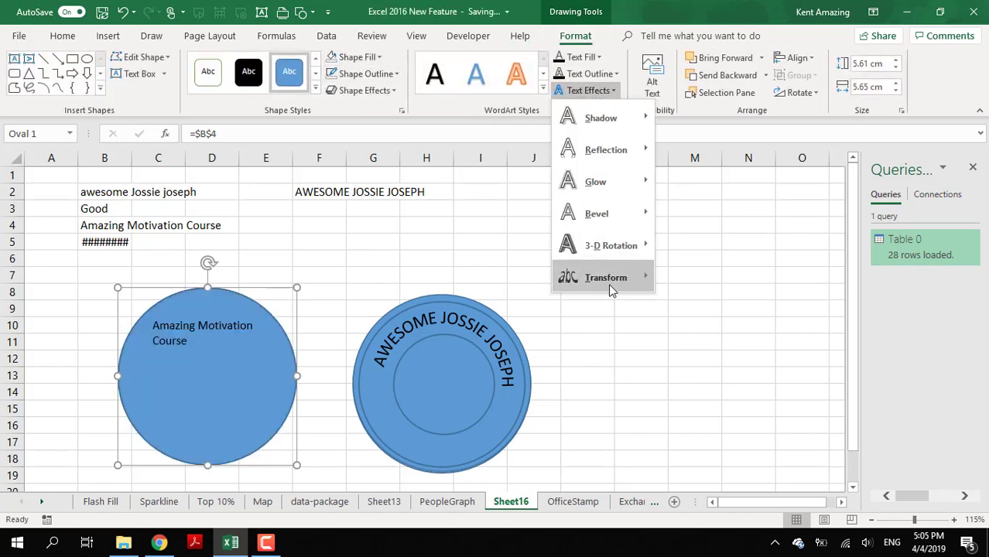
{"action": "mouse_move", "coordinate": [610, 288]}
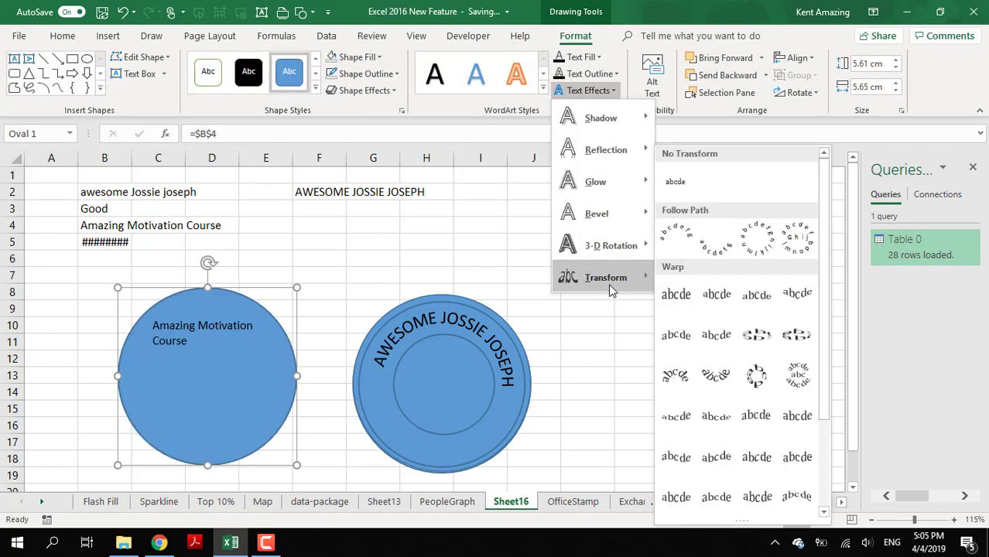
{"action": "left_click", "coordinate": [728, 254]}
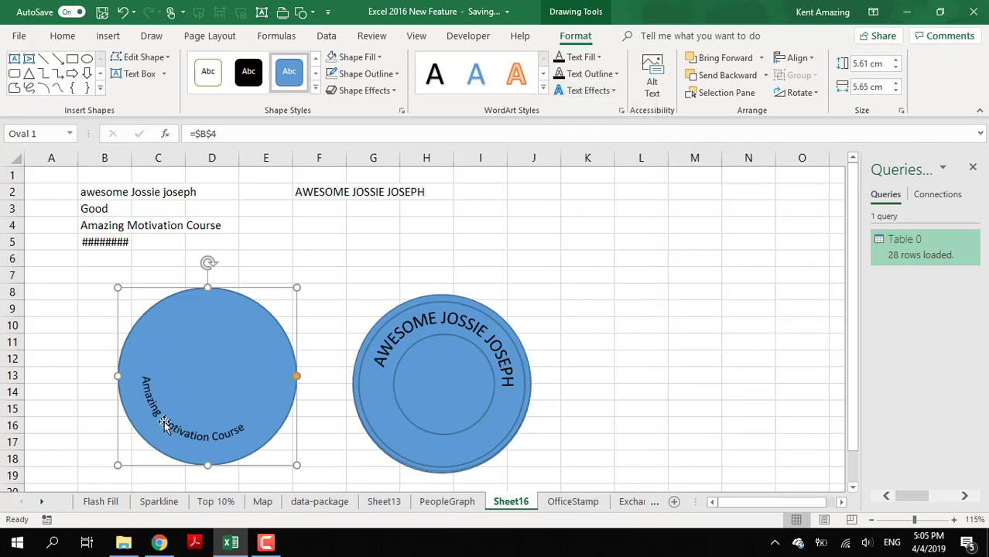
- Enlarge the curved course name to font size 14 and shift its circle slightly downward
{"action": "left_click", "coordinate": [63, 36]}
{"action": "left_click", "coordinate": [244, 63]}
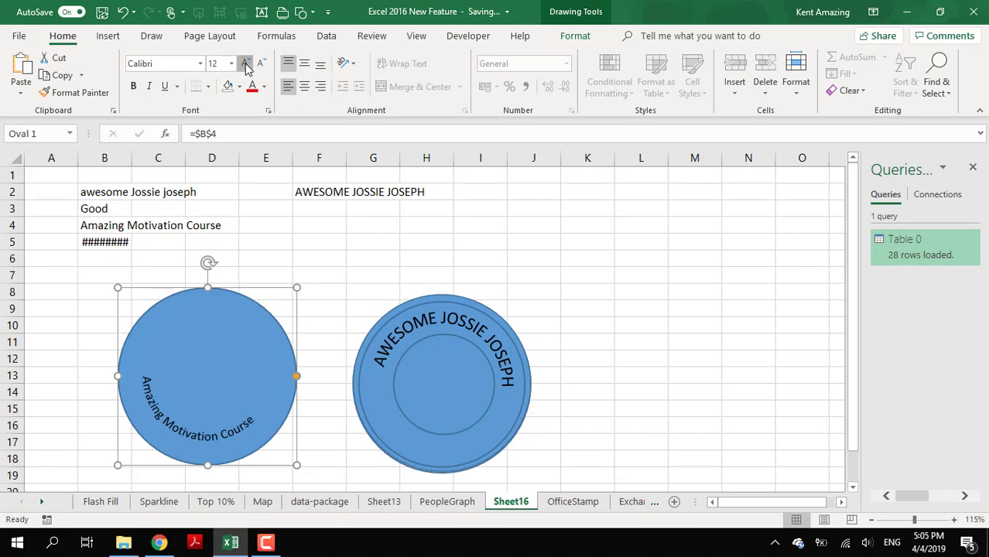
{"action": "left_click", "coordinate": [245, 63]}
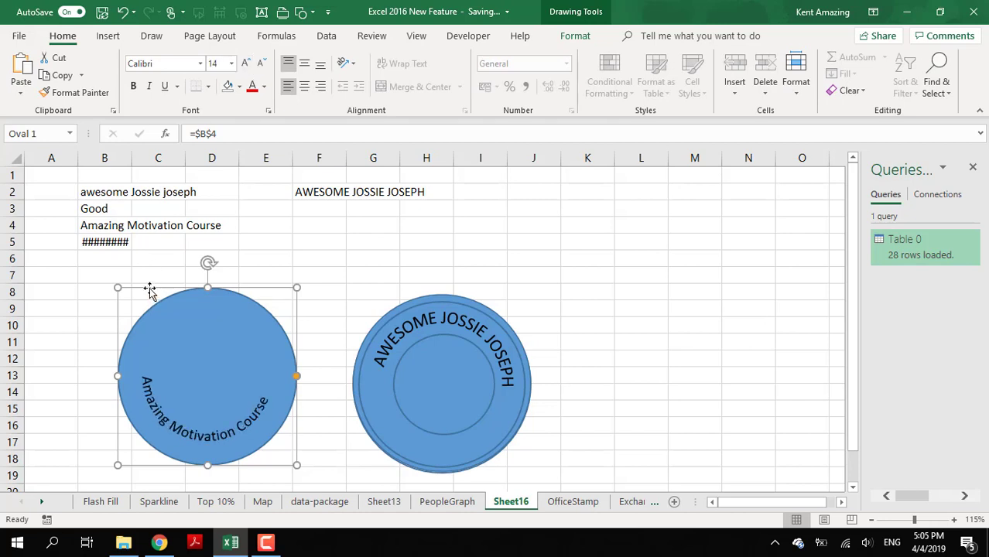
{"action": "mouse_move", "coordinate": [149, 290]}
{"action": "left_mouse_down"}
{"action": "mouse_move", "coordinate": [342, 316]}
{"action": "mouse_move", "coordinate": [382, 298]}
{"action": "mouse_move", "coordinate": [148, 303]}
{"action": "left_mouse_up"}
- Remove the fill from the trainer-name circle on the stamp and from the course-name circle
{"action": "left_click", "coordinate": [397, 352]}
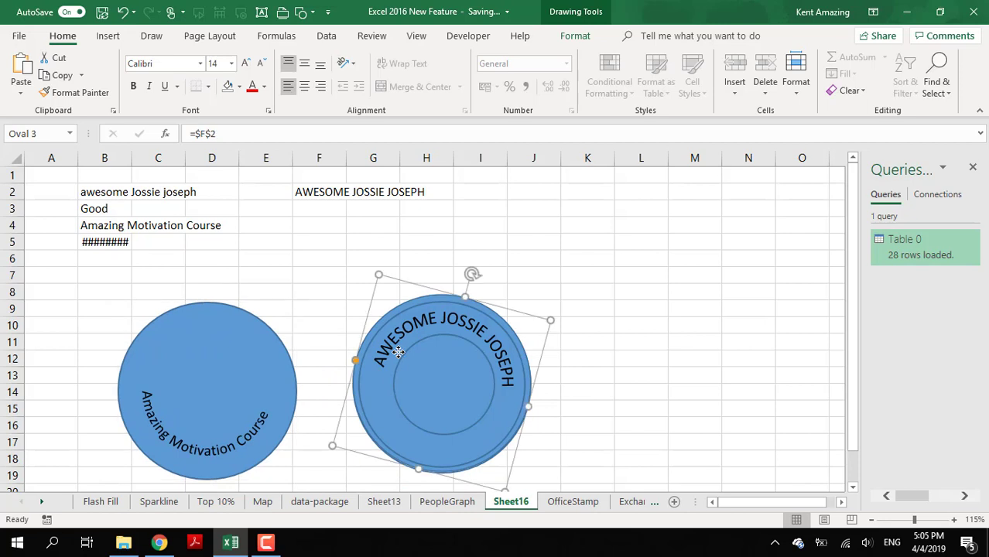
{"action": "left_click", "coordinate": [575, 37]}
{"action": "left_click", "coordinate": [331, 59]}
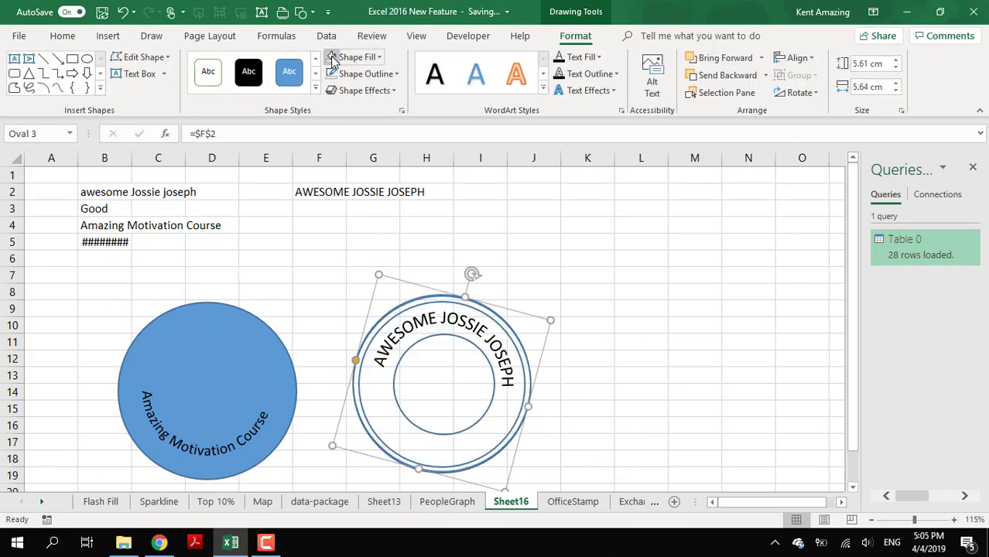
{"action": "left_click", "coordinate": [165, 329]}
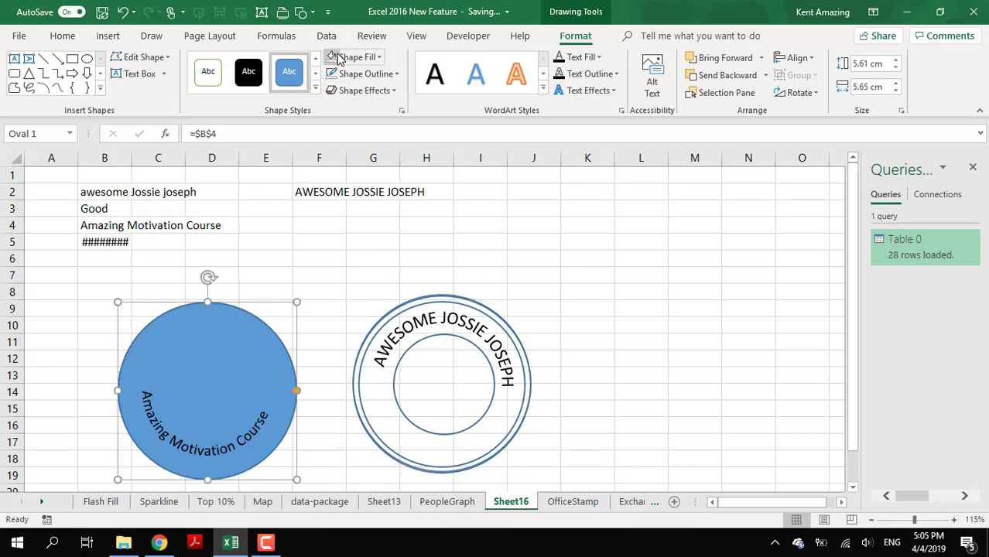
{"action": "left_click", "coordinate": [334, 58]}
- Place the course-name circle over the stamp rings so its text runs along the lower part of the ring
{"action": "mouse_move", "coordinate": [175, 306]}
{"action": "left_mouse_down"}
{"action": "mouse_move", "coordinate": [256, 293]}
{"action": "mouse_move", "coordinate": [152, 267]}
{"action": "mouse_move", "coordinate": [412, 297]}
{"action": "mouse_move", "coordinate": [164, 311]}
{"action": "left_mouse_up"}
{"action": "left_click", "coordinate": [401, 347]}
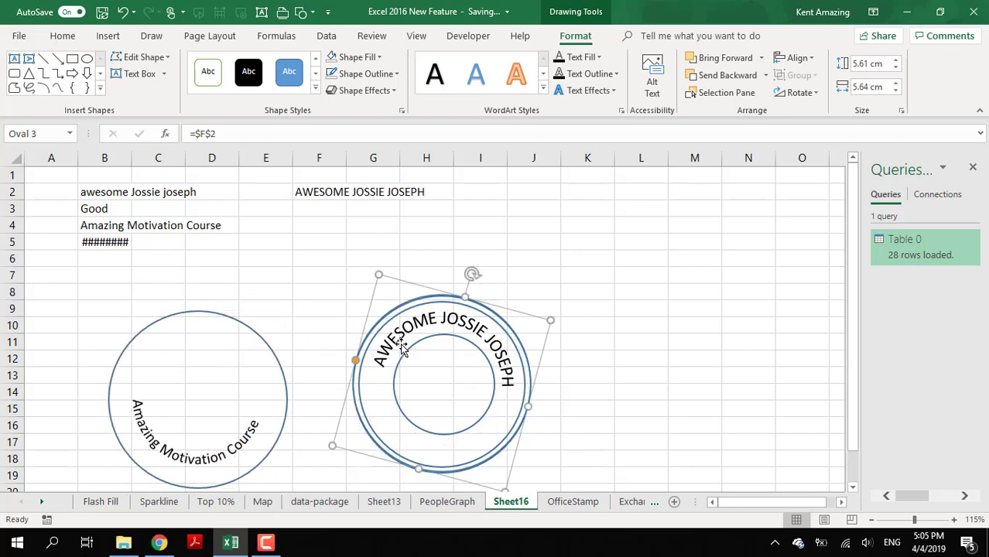
{"action": "left_click", "coordinate": [203, 322]}
{"action": "left_click", "coordinate": [166, 318]}
{"action": "left_click_drag", "start_coordinate": [166, 317], "coordinate": [411, 306]}
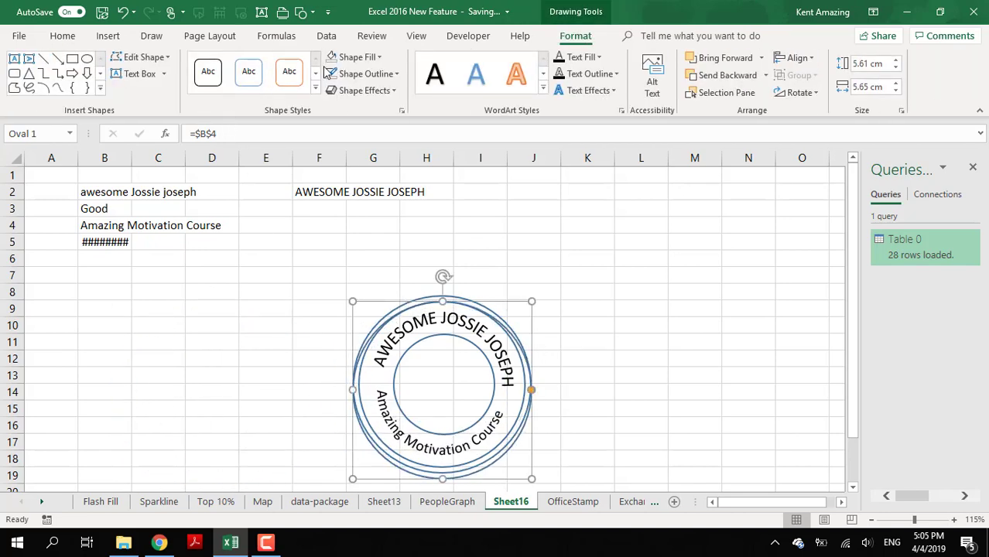
{"action": "left_click", "coordinate": [62, 36]}
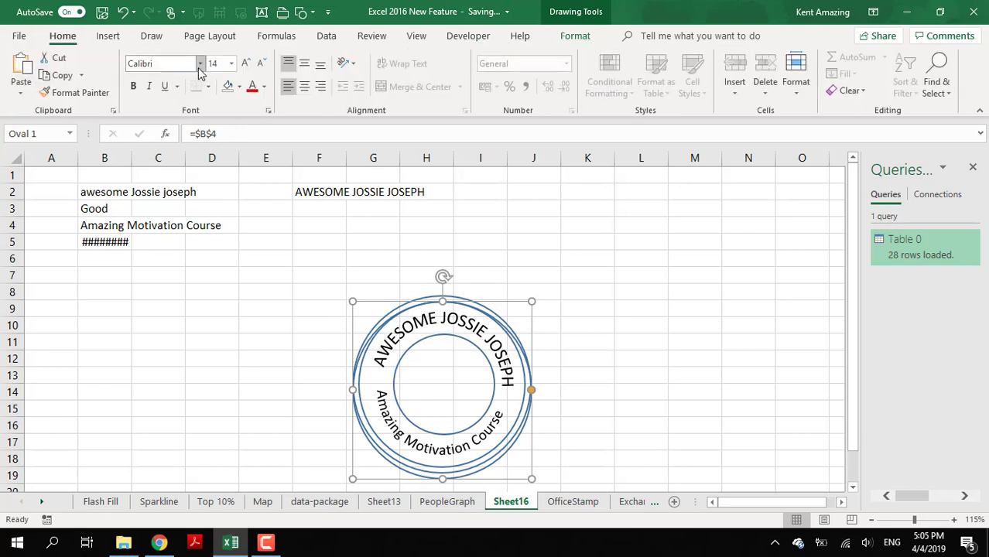
{"action": "left_click", "coordinate": [245, 65]}
{"action": "left_click", "coordinate": [262, 63]}
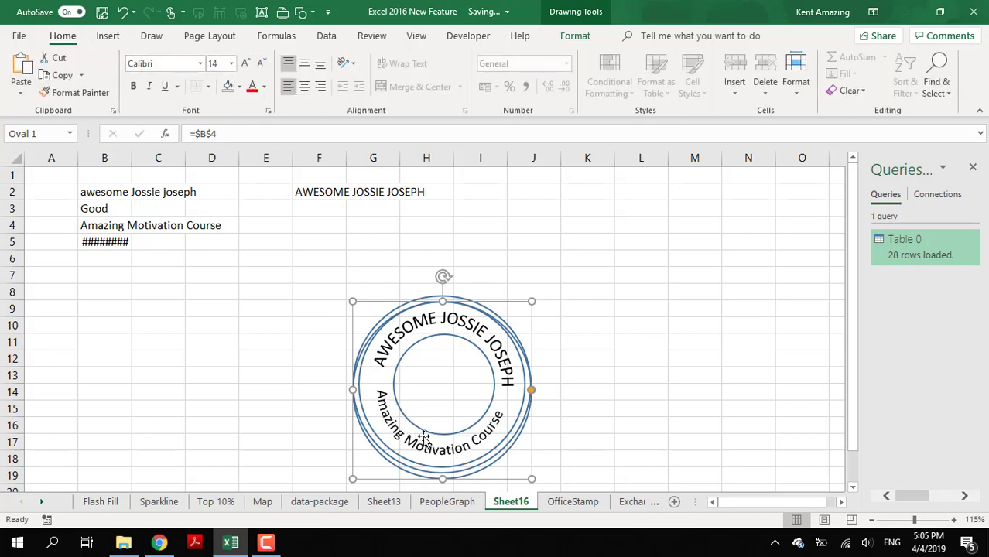
{"action": "left_click_drag", "start_coordinate": [383, 302], "coordinate": [384, 302]}
{"action": "left_click", "coordinate": [230, 339]}
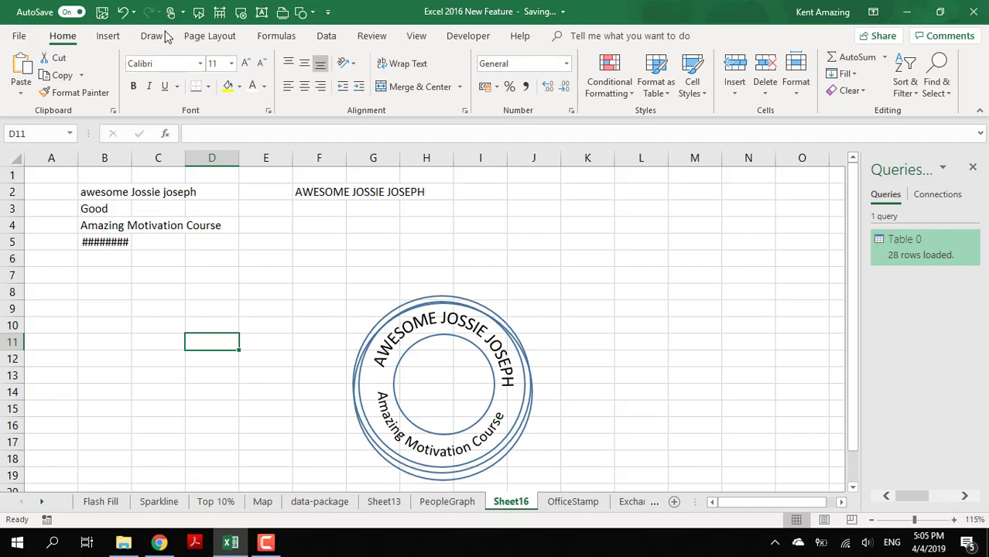
- Draw a rectangle about 1.47 cm high and 3.11 cm wide across the stamp's inner circle
{"action": "left_click", "coordinate": [116, 36]}
{"action": "left_click", "coordinate": [182, 95]}
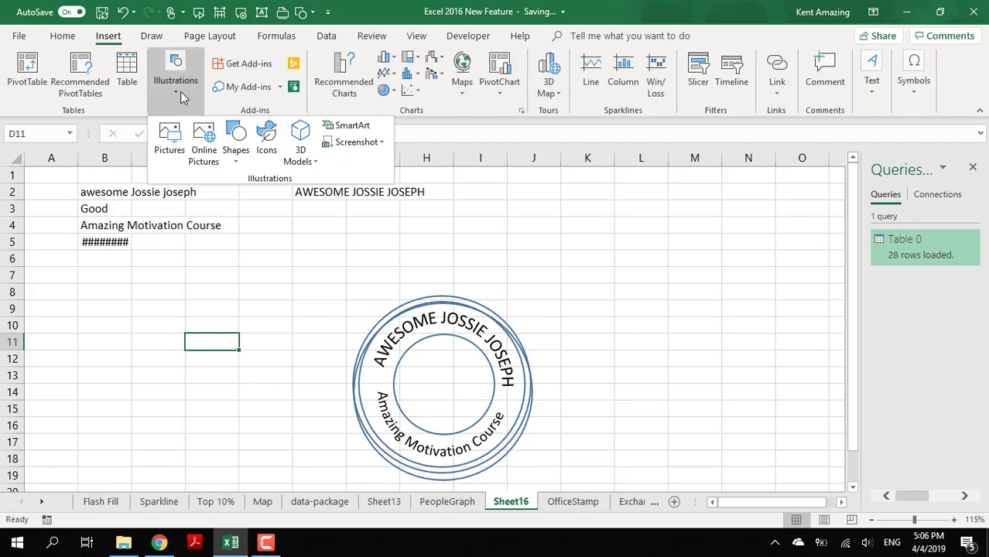
{"action": "left_click", "coordinate": [235, 143]}
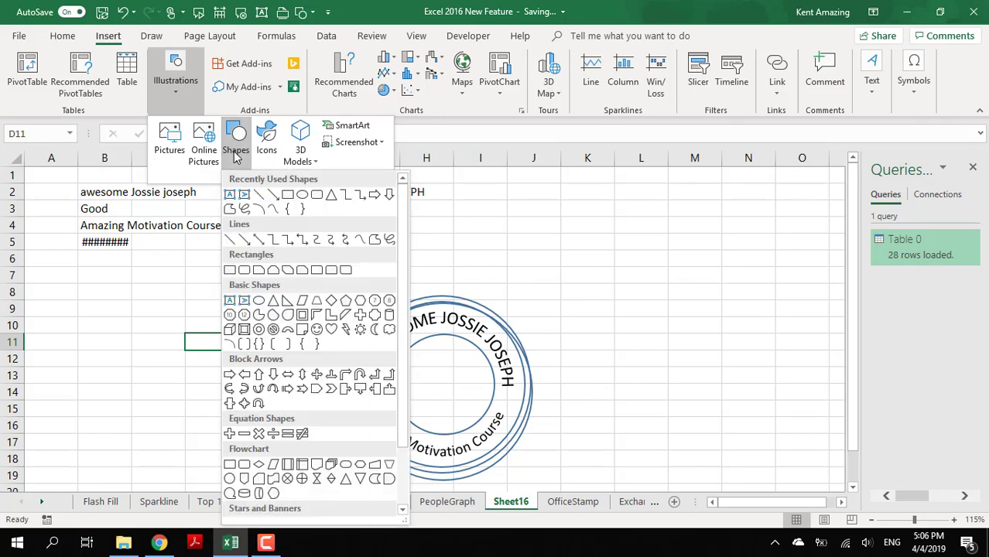
{"action": "left_click", "coordinate": [286, 196]}
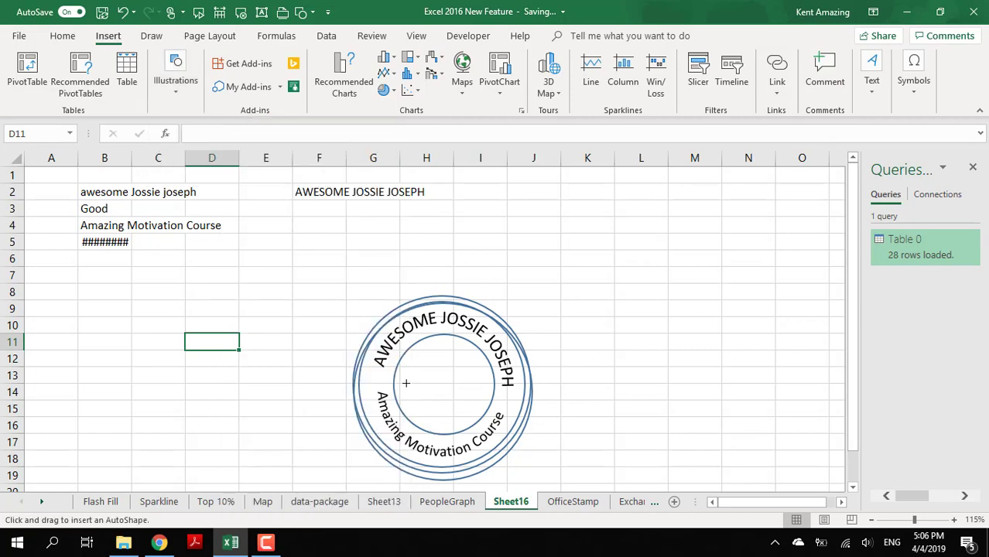
{"action": "left_click_drag", "start_coordinate": [394, 362], "coordinate": [493, 410]}
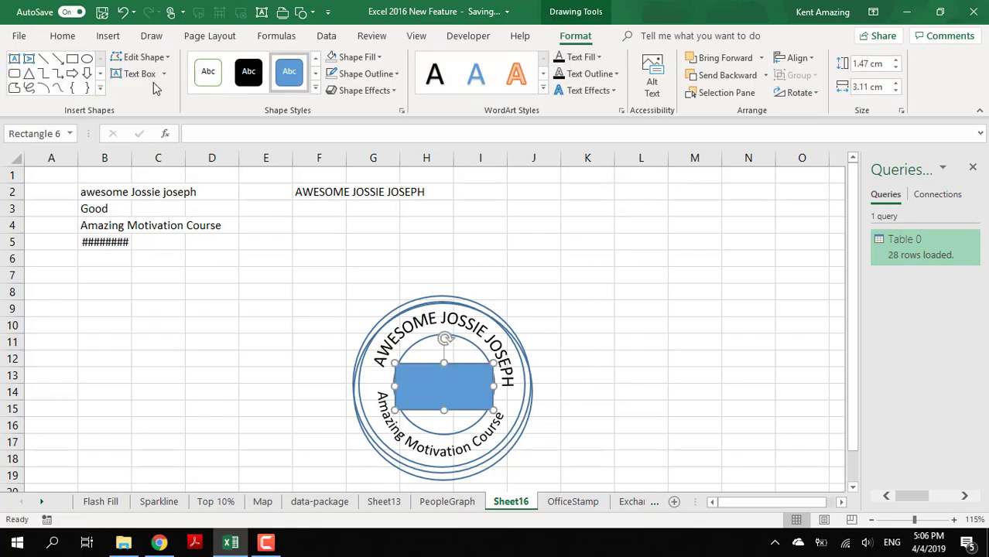
- Link the rectangle's text to the status in cell B3
{"action": "type", "text": "="}
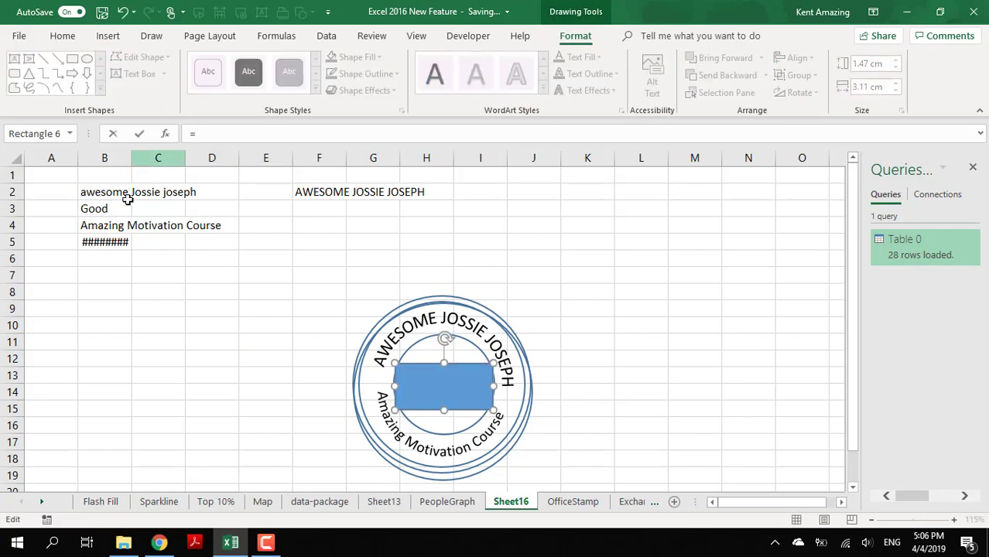
{"action": "left_click", "coordinate": [125, 206]}
{"action": "key", "text": "Return"}
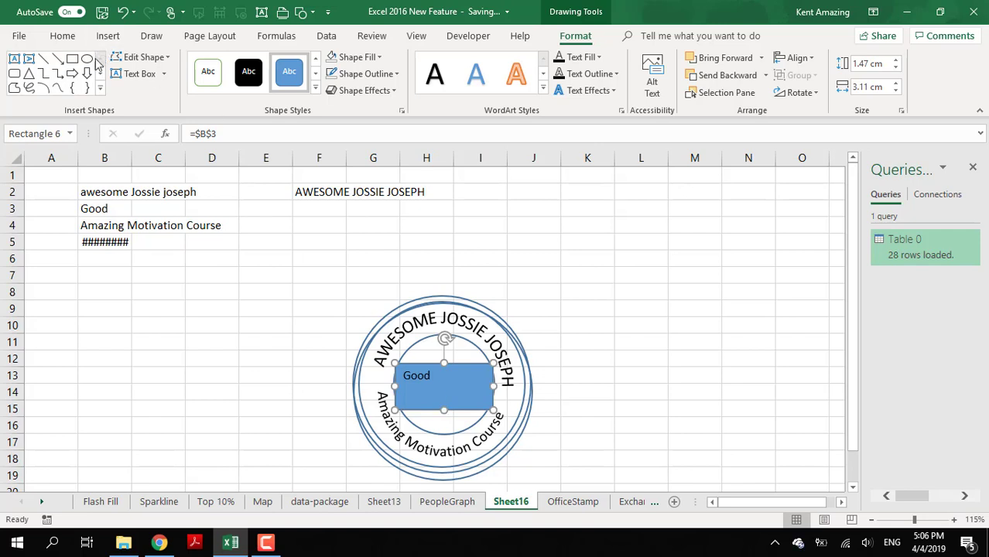
- Set the status text to font size 18 and centre it horizontally and vertically in the rectangle
{"action": "left_click", "coordinate": [62, 35]}
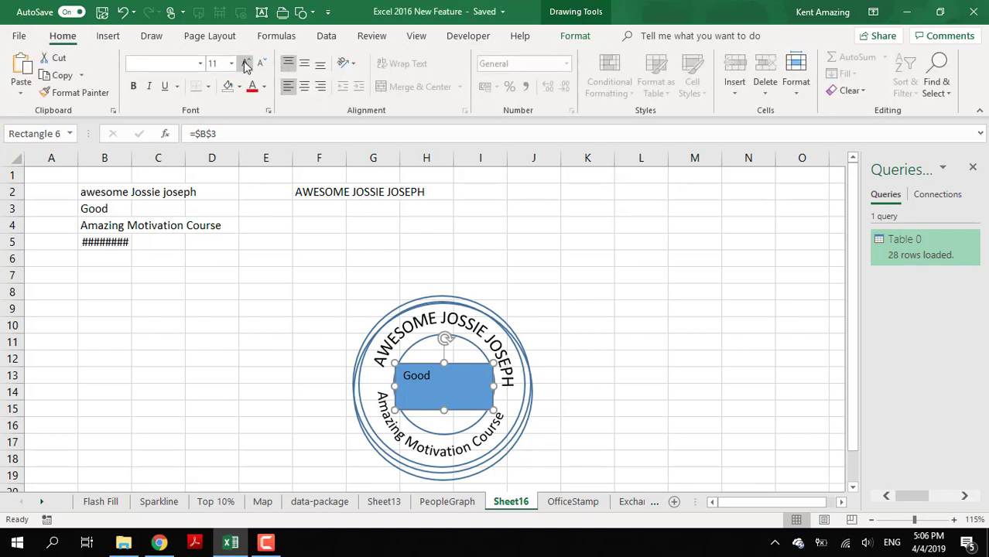
{"action": "left_click", "coordinate": [246, 63]}
{"action": "left_click", "coordinate": [246, 63]}
{"action": "left_click", "coordinate": [246, 64]}
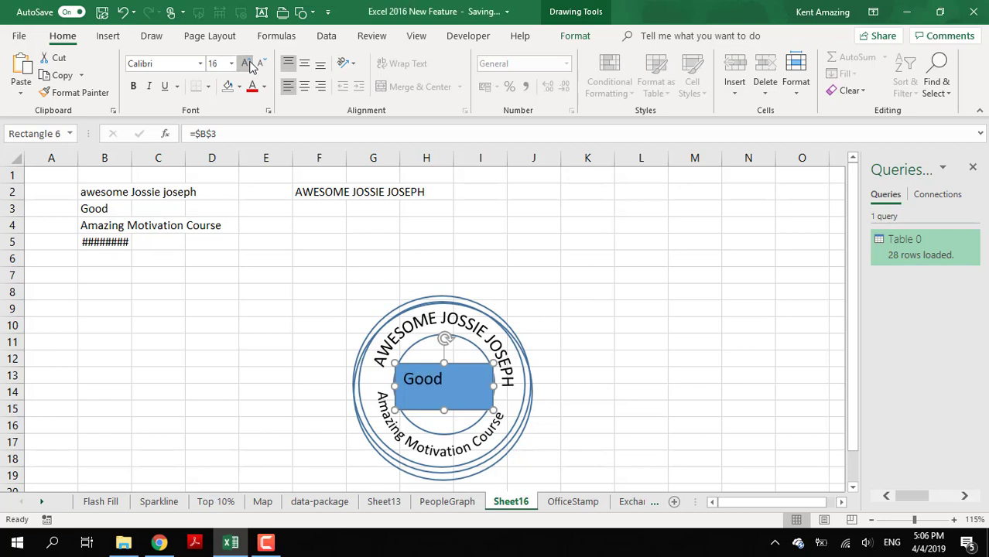
{"action": "left_click", "coordinate": [246, 64]}
{"action": "left_click", "coordinate": [307, 87]}
{"action": "left_click", "coordinate": [305, 65]}
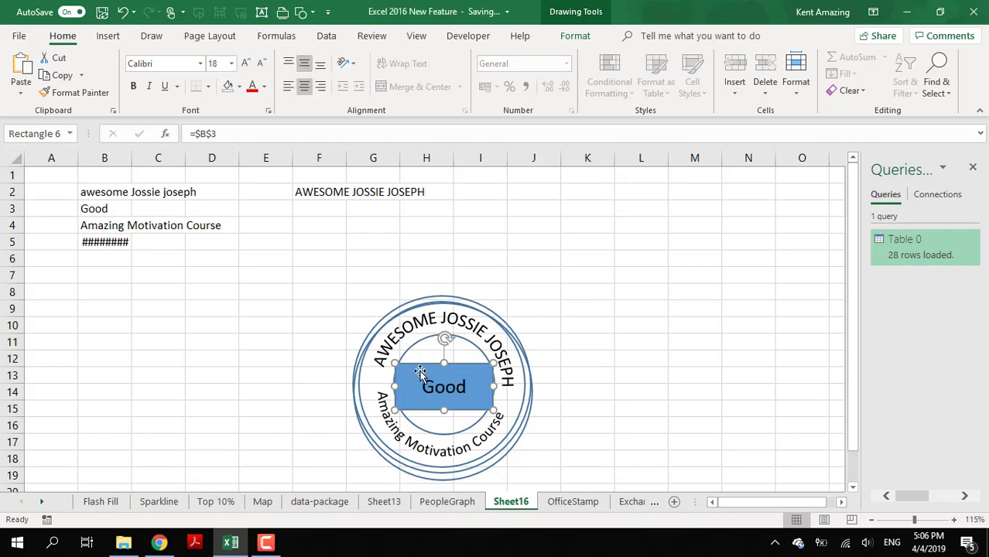
- Shrink the status rectangle to about 1.06 cm high without fill or outline, and move it slightly up inside the inner circle
{"action": "mouse_move", "coordinate": [443, 409]}
{"action": "left_mouse_down"}
{"action": "mouse_move", "coordinate": [444, 400]}
{"action": "mouse_move", "coordinate": [422, 400]}
{"action": "left_mouse_up"}
{"action": "left_click", "coordinate": [576, 37]}
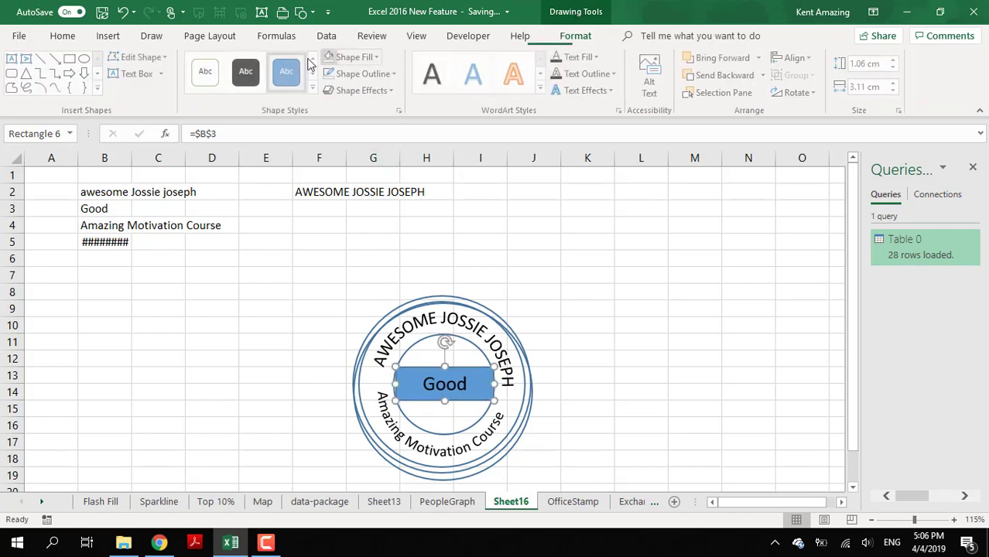
{"action": "left_click", "coordinate": [344, 62]}
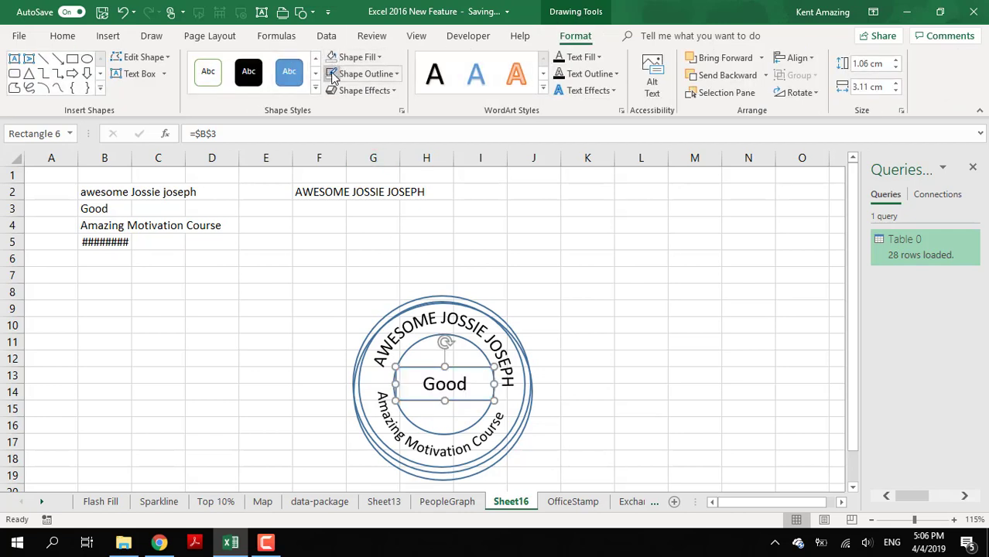
{"action": "left_click_drag", "start_coordinate": [430, 398], "coordinate": [427, 388]}
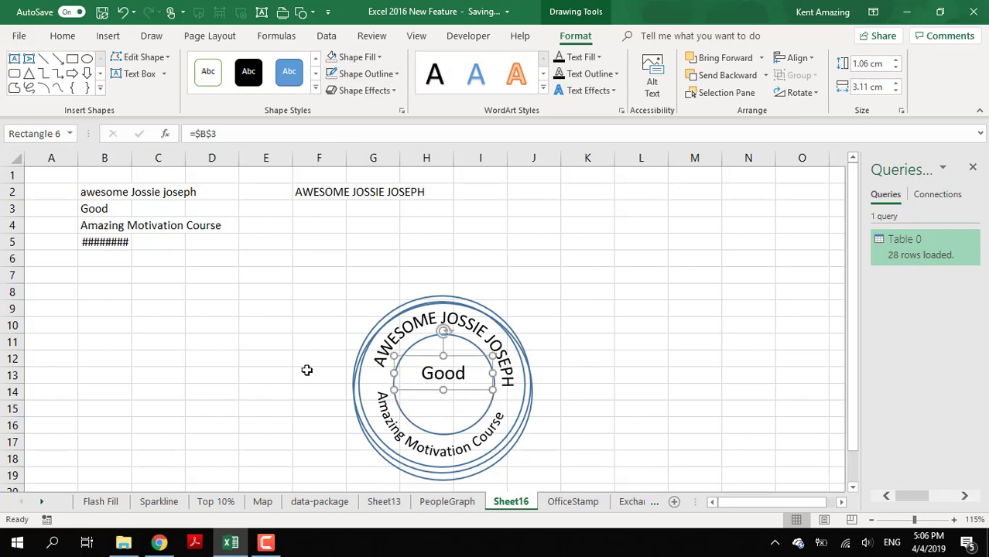
{"action": "left_click", "coordinate": [158, 306]}
- Duplicate the status rectangle just below the original and link the copy's text to the date in cell B5
{"action": "left_click", "coordinate": [421, 391]}
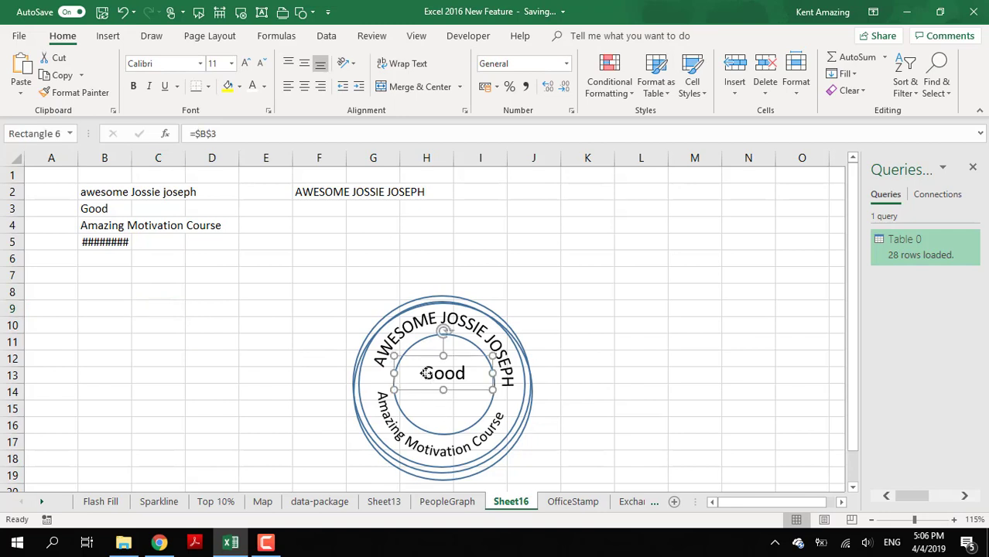
{"action": "left_click_drag", "start_coordinate": [419, 393], "coordinate": [424, 420]}
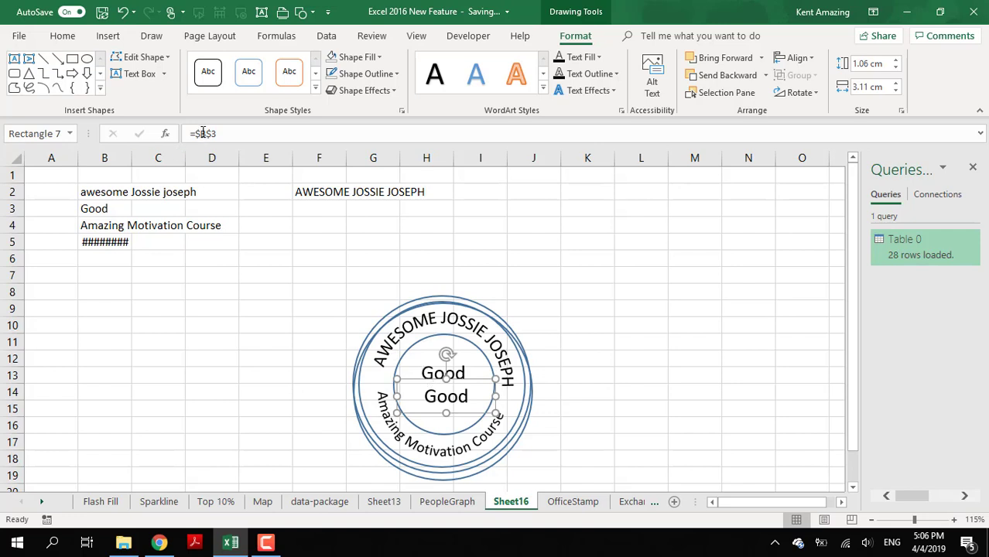
{"action": "double_click", "coordinate": [248, 133]}
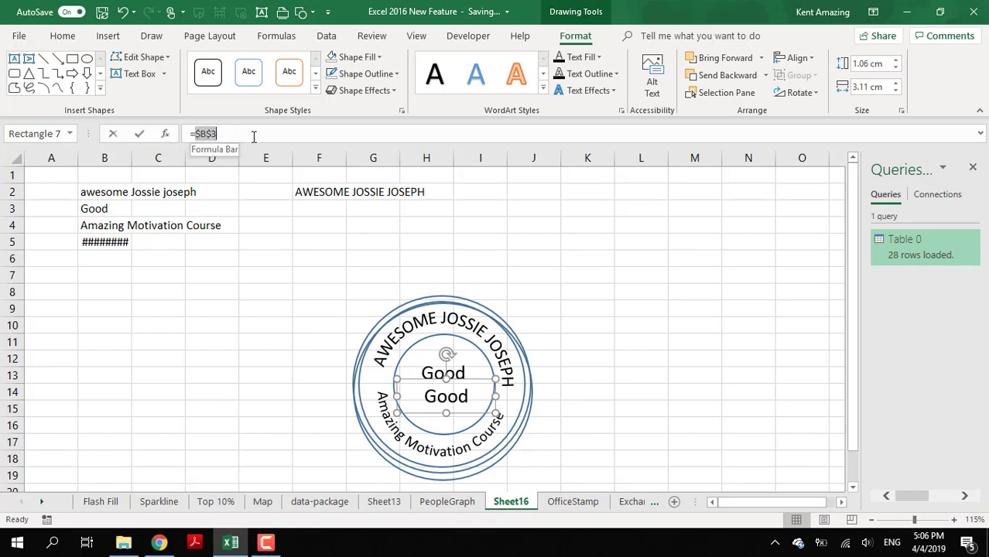
{"action": "left_click", "coordinate": [107, 243]}
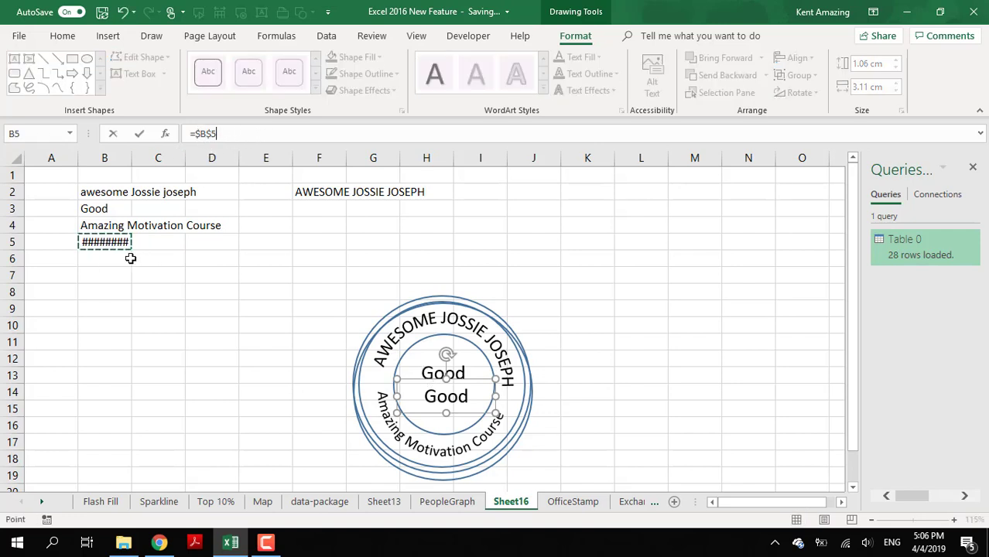
{"action": "key", "text": "Return"}
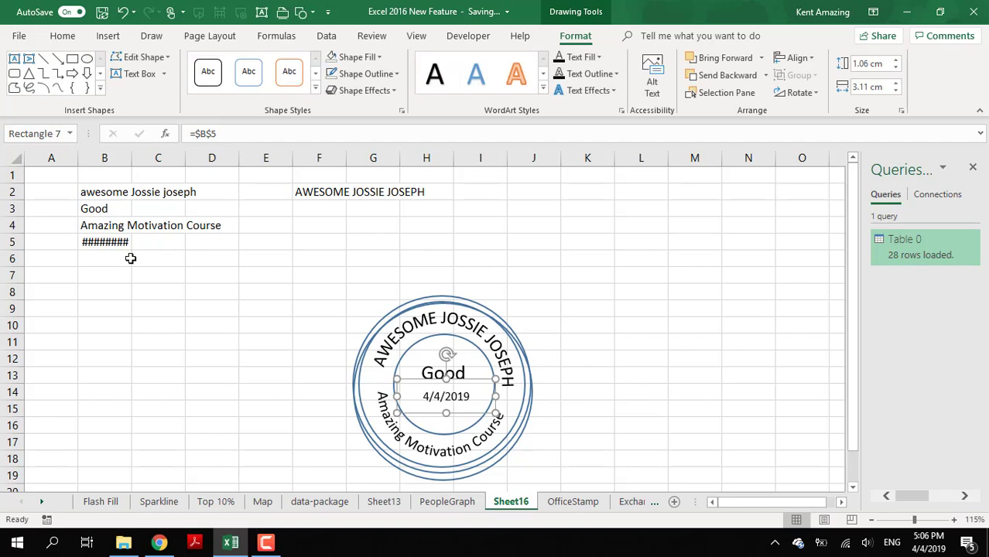
- Move the status and date rectangles slightly down so both text lines sit evenly inside the inner circle
{"action": "left_click", "coordinate": [425, 374]}
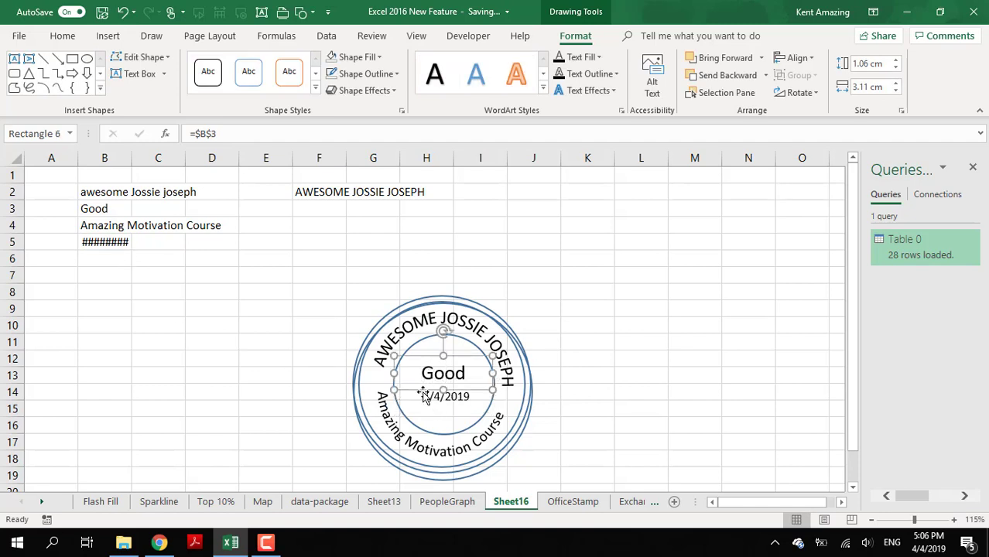
{"action": "left_click_drag", "start_coordinate": [424, 390], "coordinate": [424, 414]}
{"action": "left_click", "coordinate": [427, 401]}
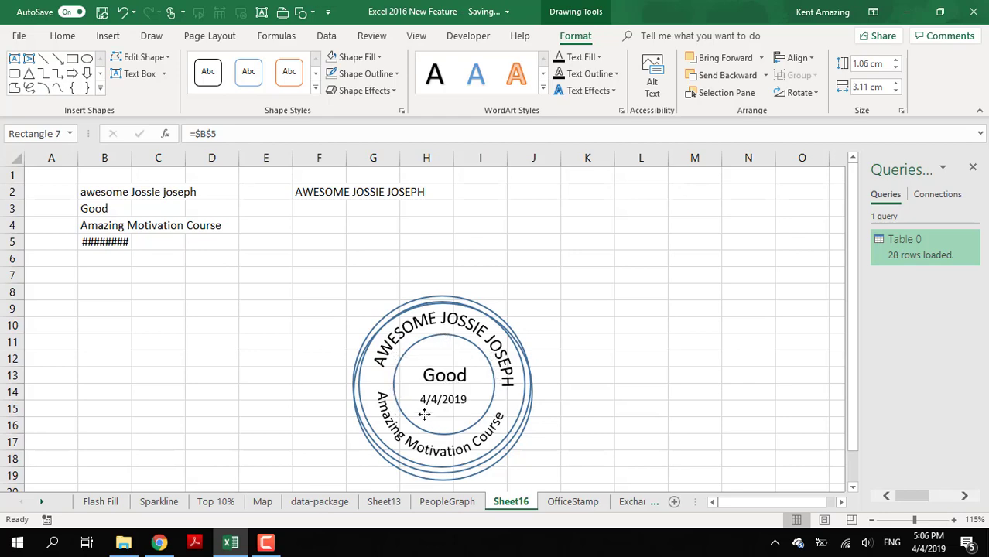
{"action": "left_click", "coordinate": [223, 368]}
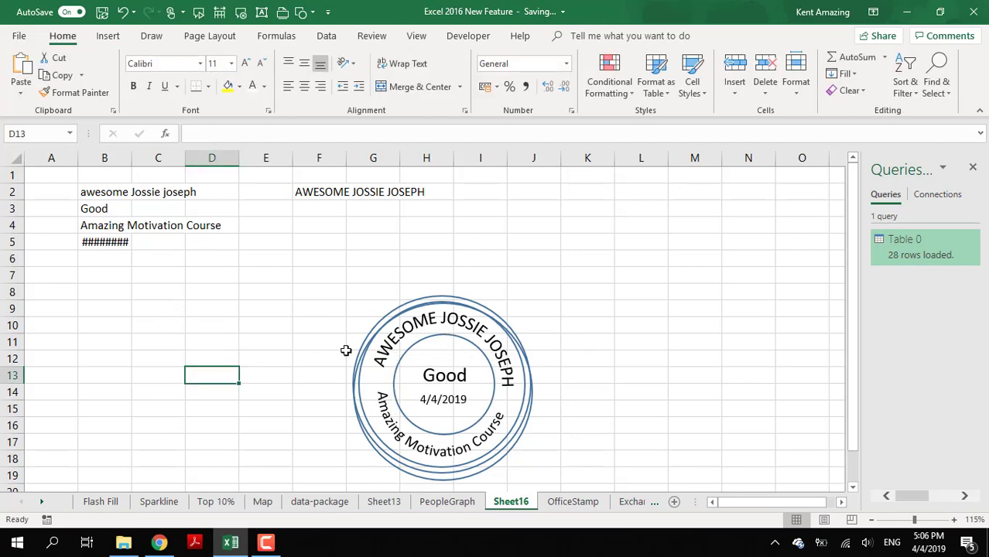
{"action": "left_click", "coordinate": [339, 265]}
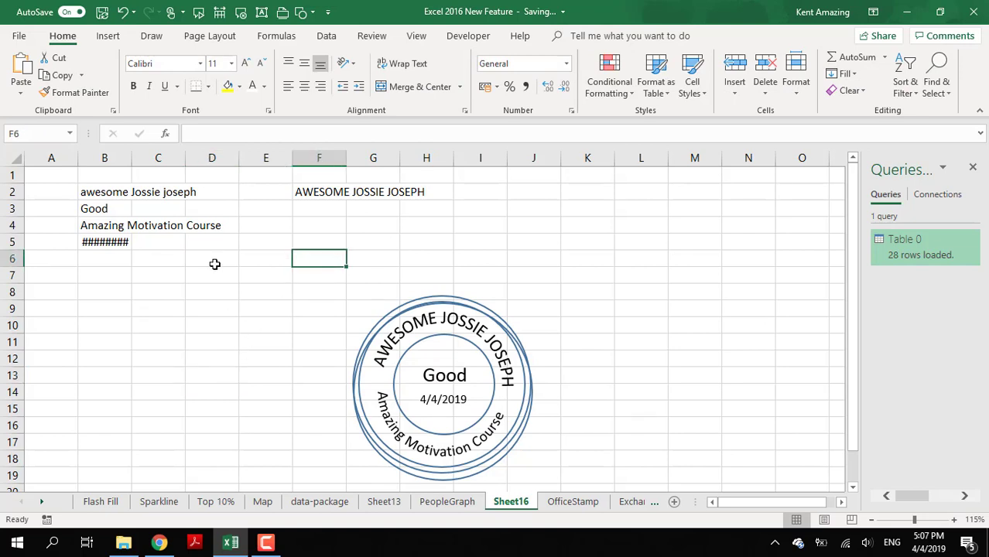
{"action": "left_click", "coordinate": [311, 200]}
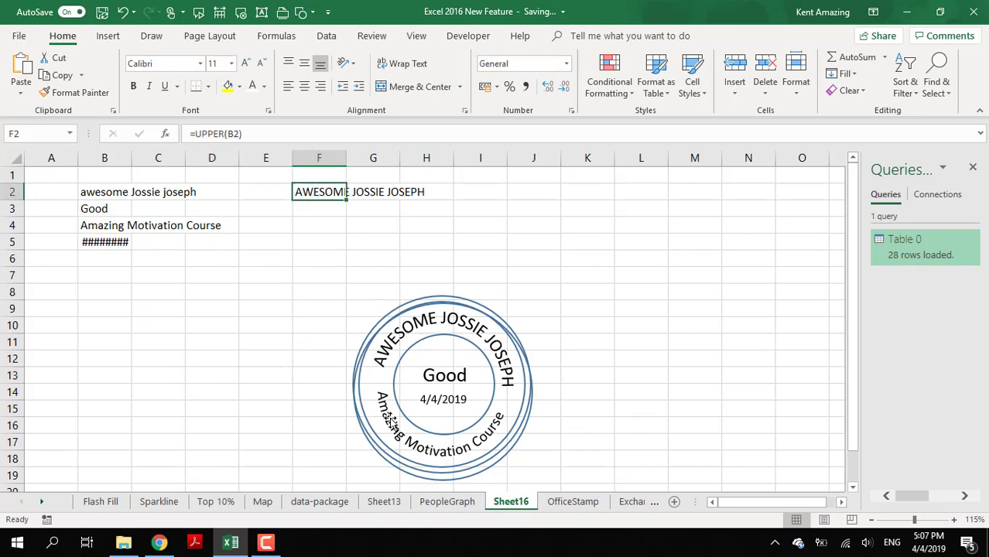
- Remove the outline from the oval carrying the curved course text and hide the sheet's gridlines
{"action": "left_click", "coordinate": [360, 412]}
{"action": "left_click", "coordinate": [443, 471]}
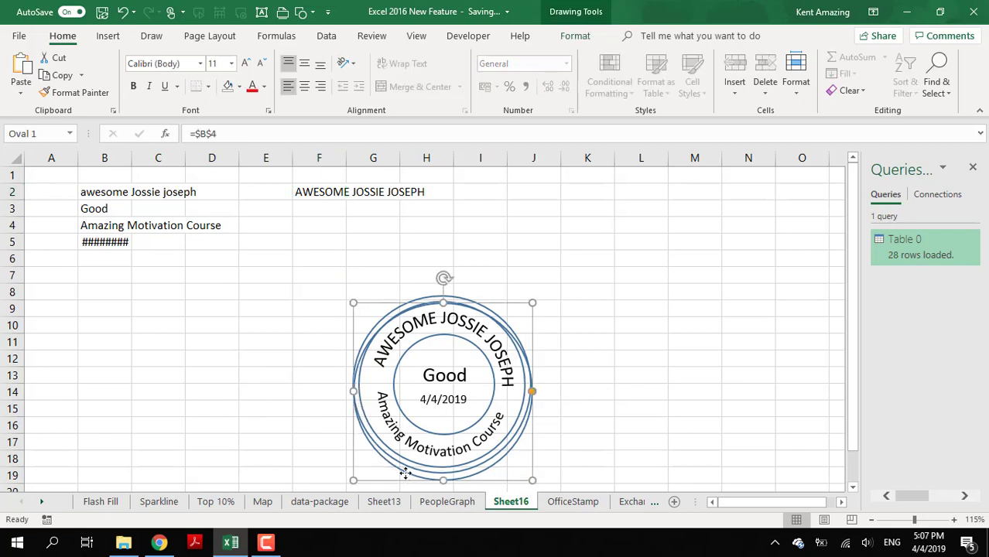
{"action": "left_click", "coordinate": [576, 36]}
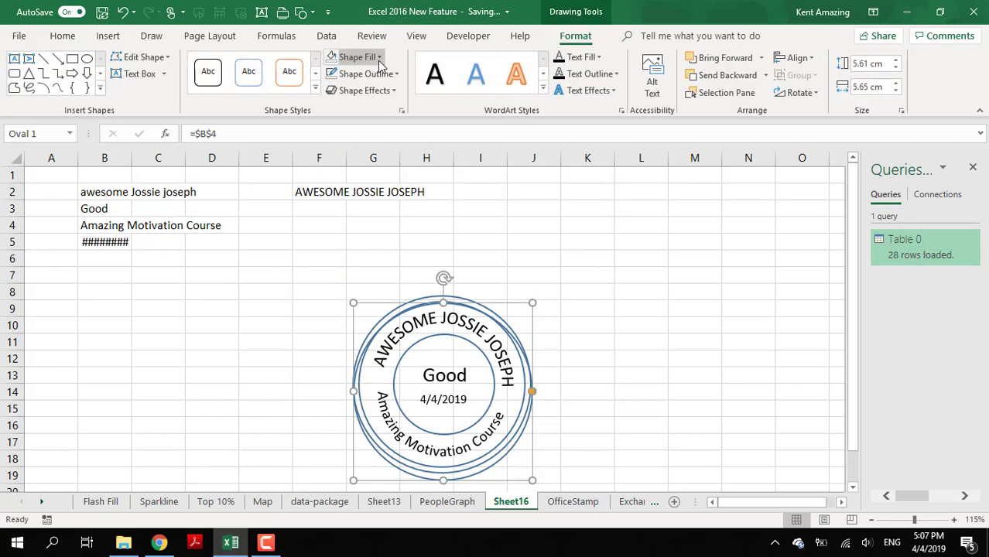
{"action": "left_click", "coordinate": [620, 289]}
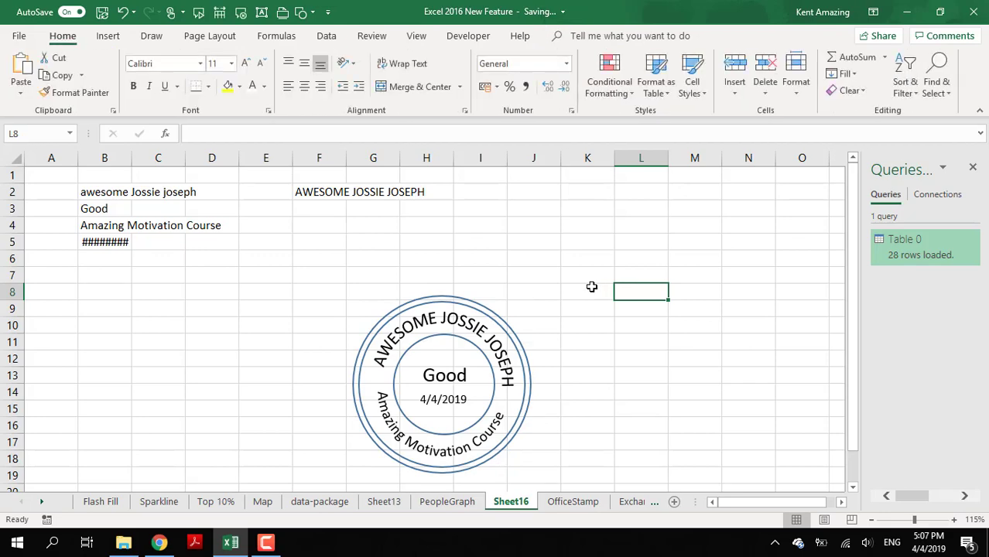
{"action": "left_click", "coordinate": [414, 36]}
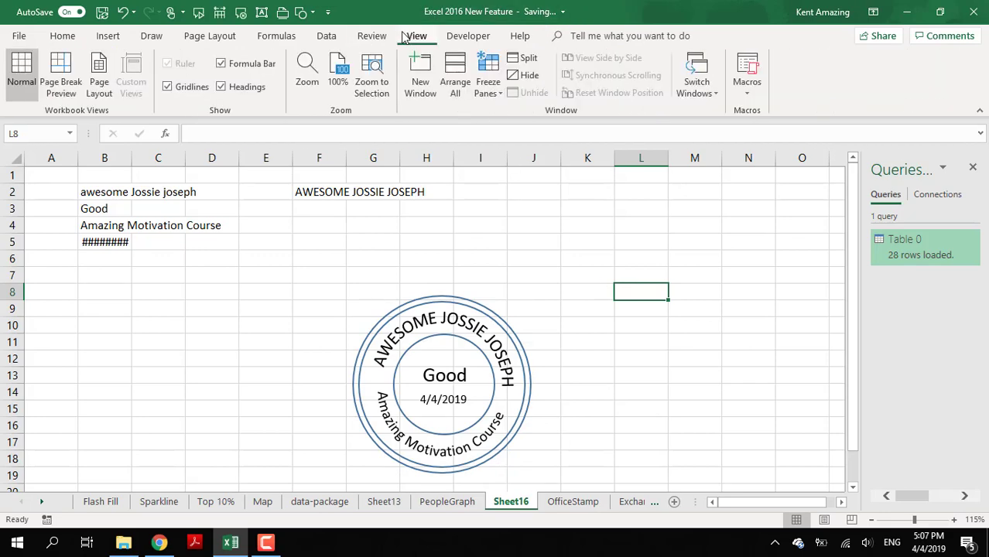
{"action": "left_click", "coordinate": [204, 364]}
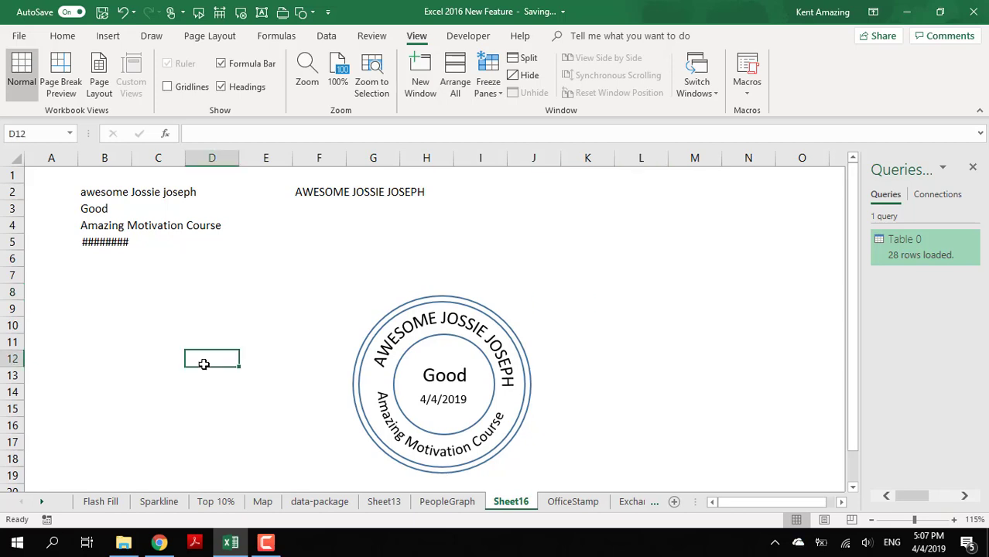
- Compare the stamp with the finished example on the OfficeStamp sheet and return to cell B2 on Sheet16
{"action": "left_click", "coordinate": [572, 502]}
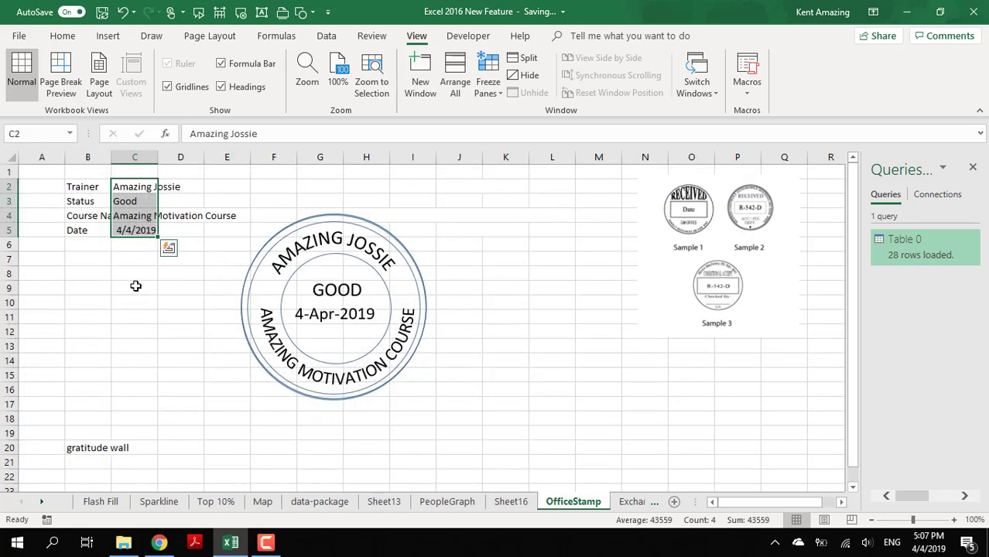
{"action": "left_click", "coordinate": [522, 503]}
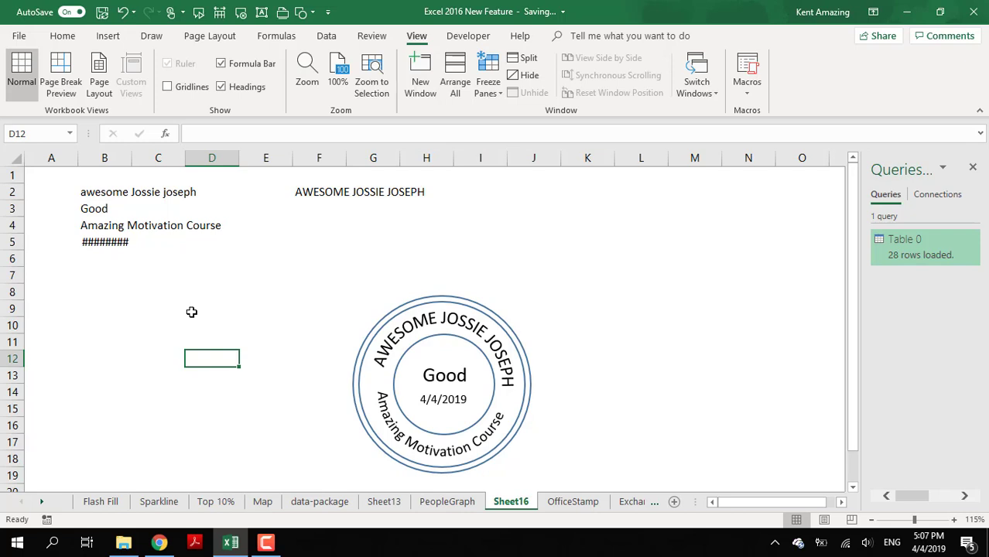
{"action": "left_click", "coordinate": [85, 193]}
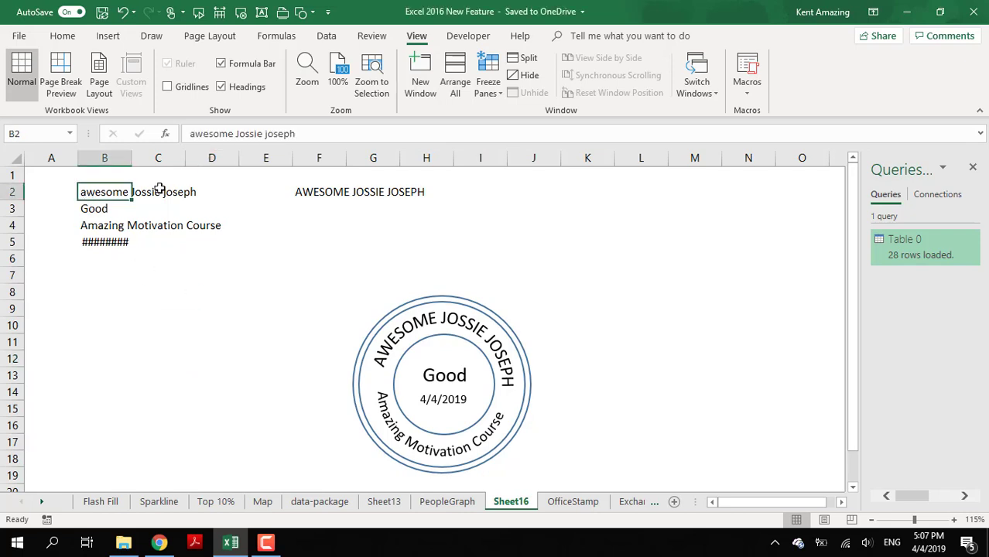